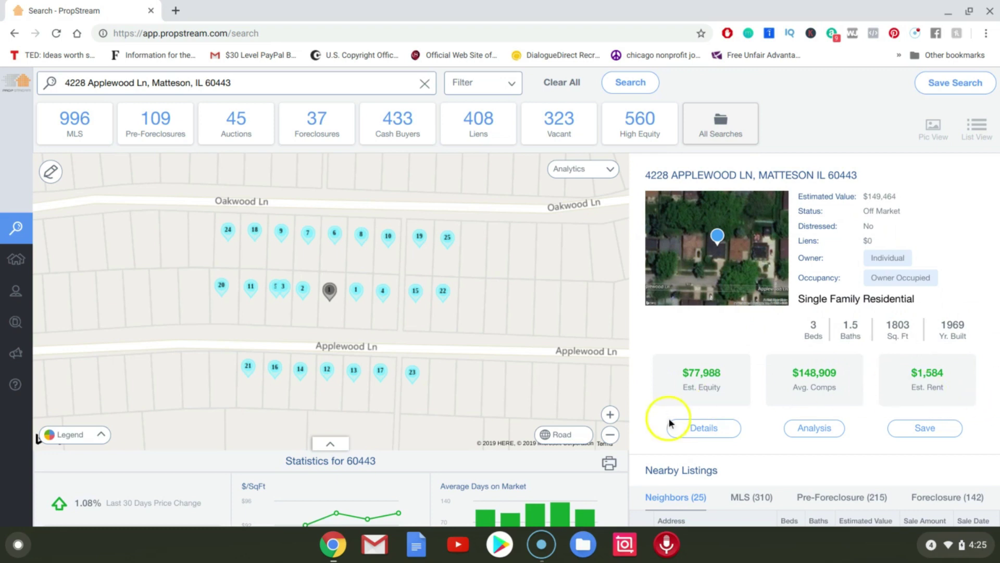
pyautogui.click(727, 437)
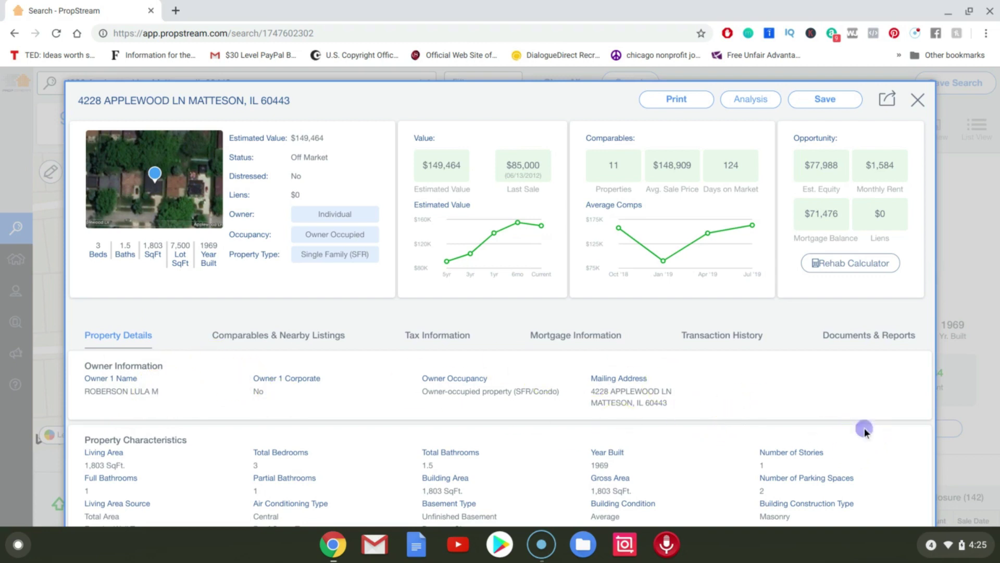
pyautogui.scroll(-1, 864, 428)
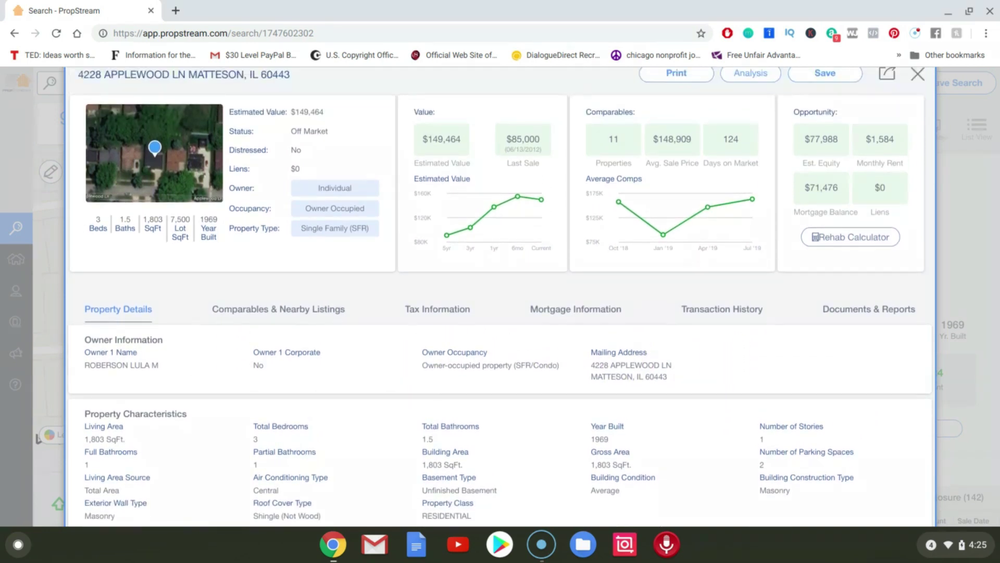
pyautogui.scroll(-5, 499, 297)
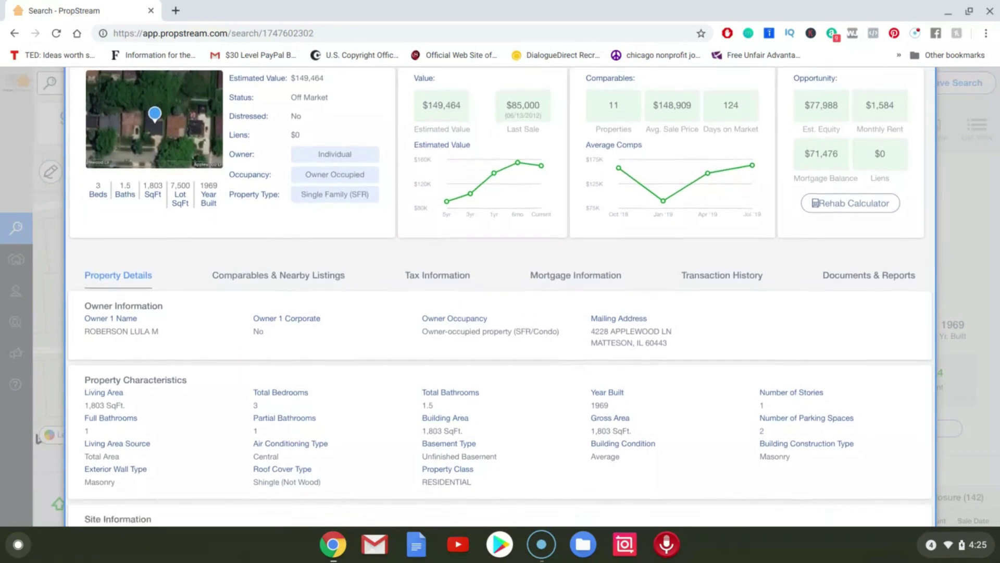
pyautogui.scroll(-2, 499, 297)
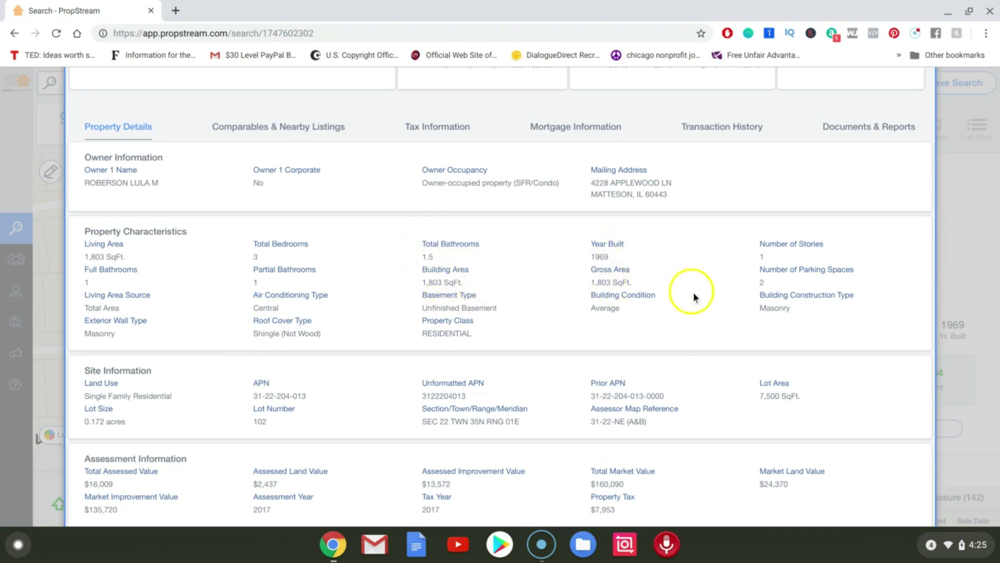
pyautogui.scroll(-2, 759, 372)
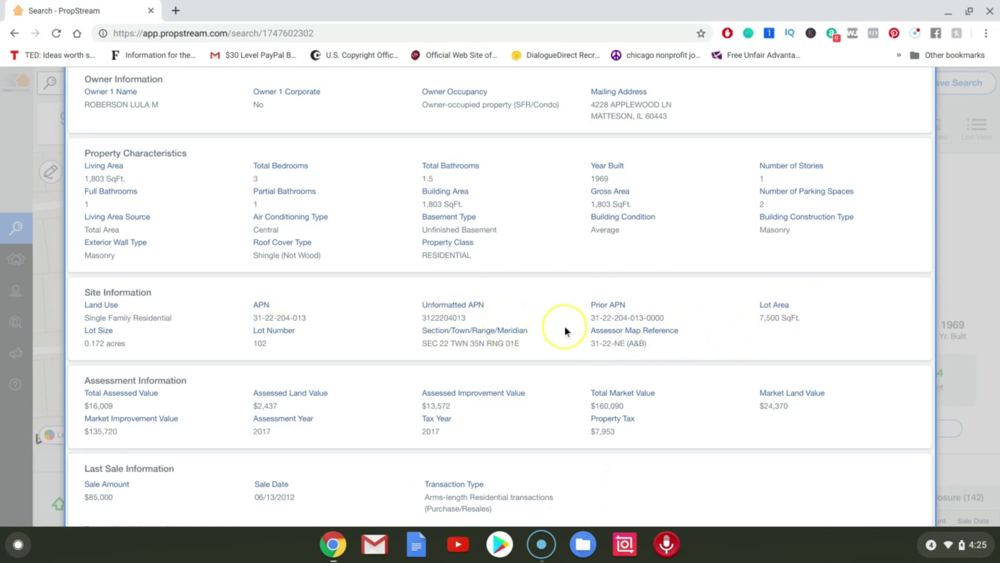
pyautogui.scroll(-3, 609, 328)
pyautogui.scroll(-2, 499, 296)
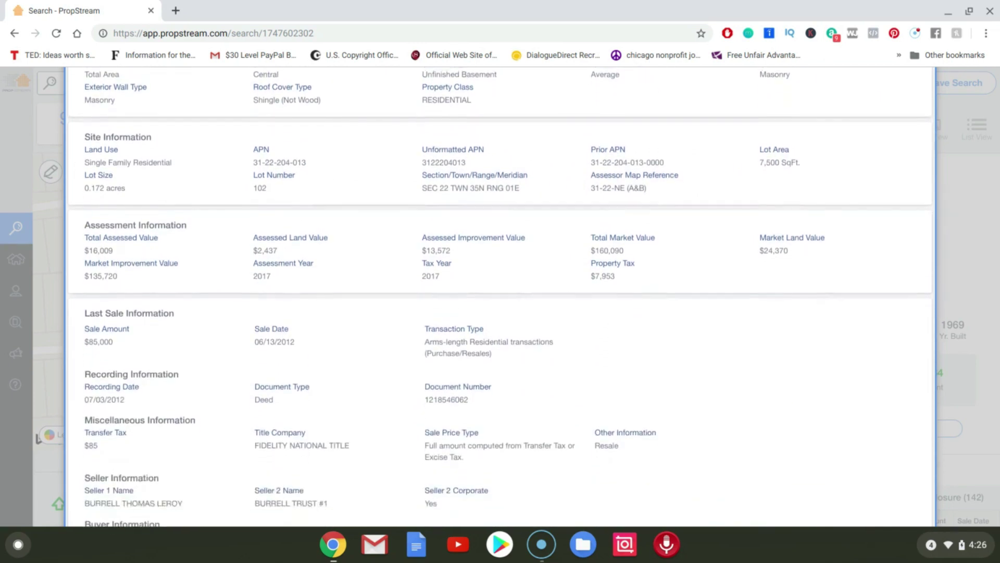
pyautogui.scroll(-2, 500, 297)
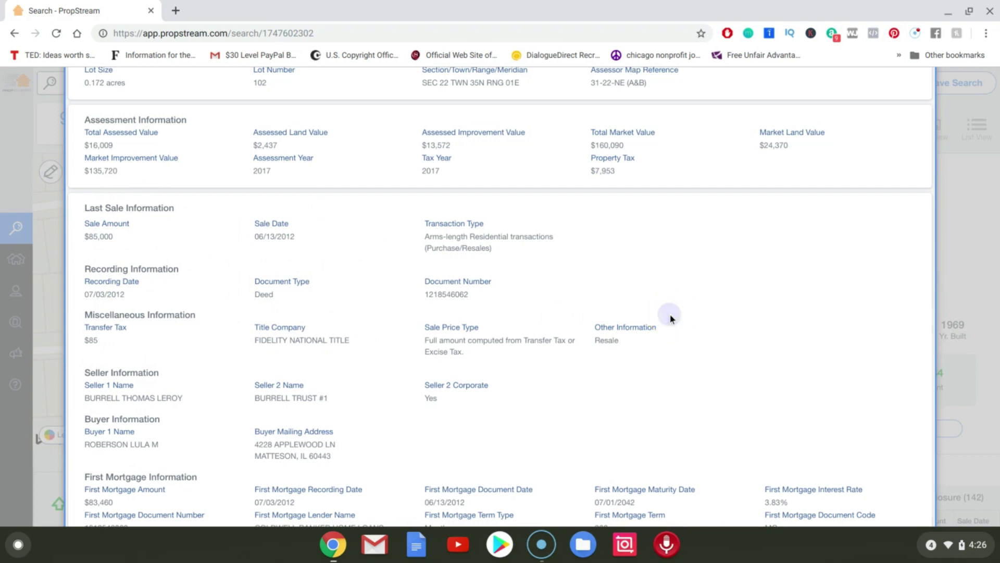
pyautogui.scroll(-3, 500, 296)
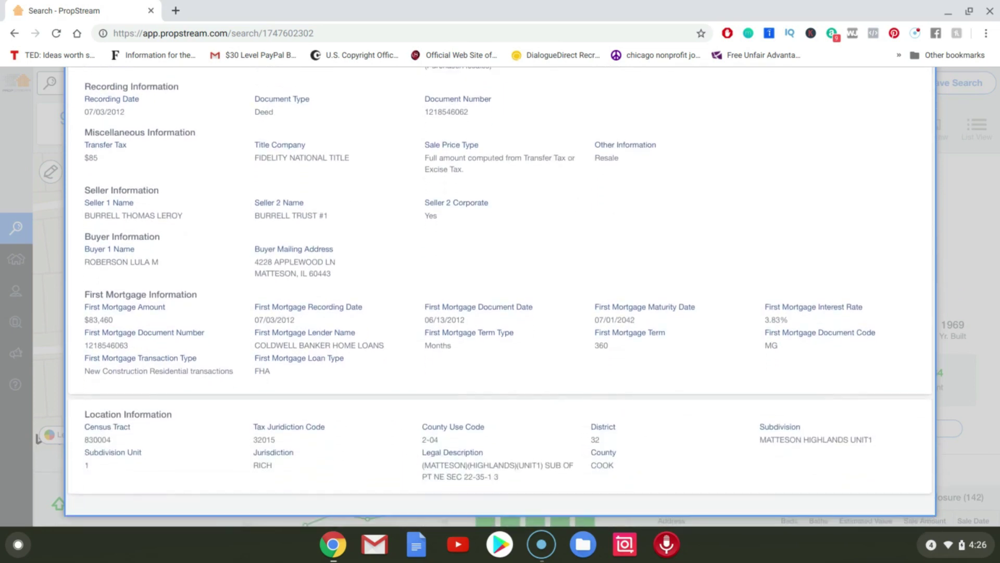
pyautogui.scroll(1, 500, 296)
pyautogui.scroll(15, 500, 295)
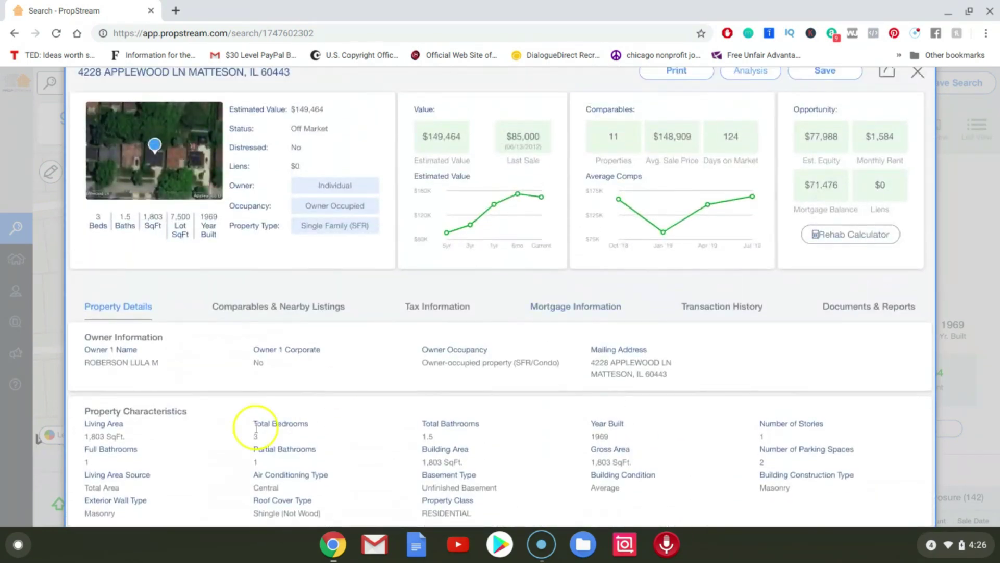
# Review the property's tax information and mortgage records.
pyautogui.click(288, 312)
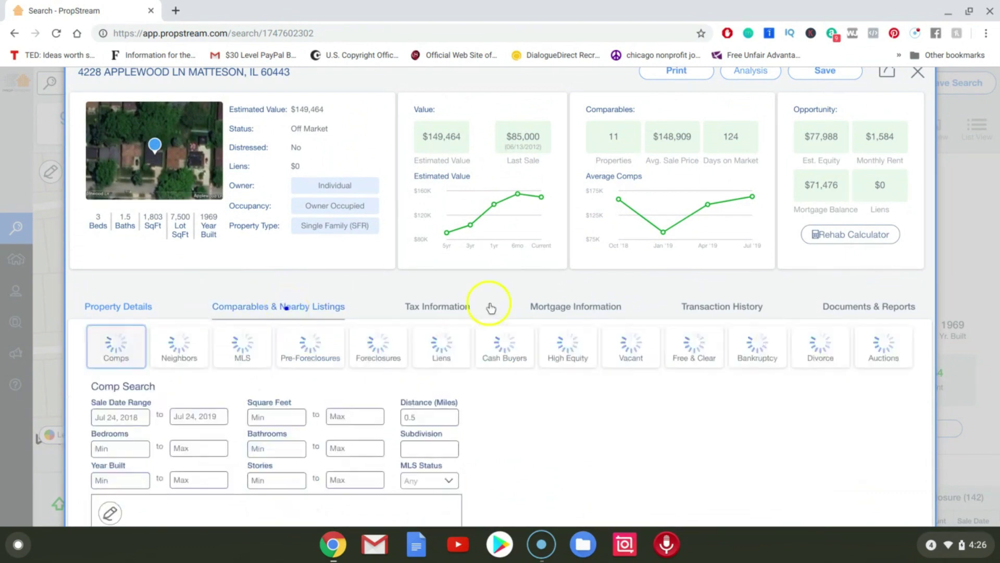
pyautogui.click(458, 307)
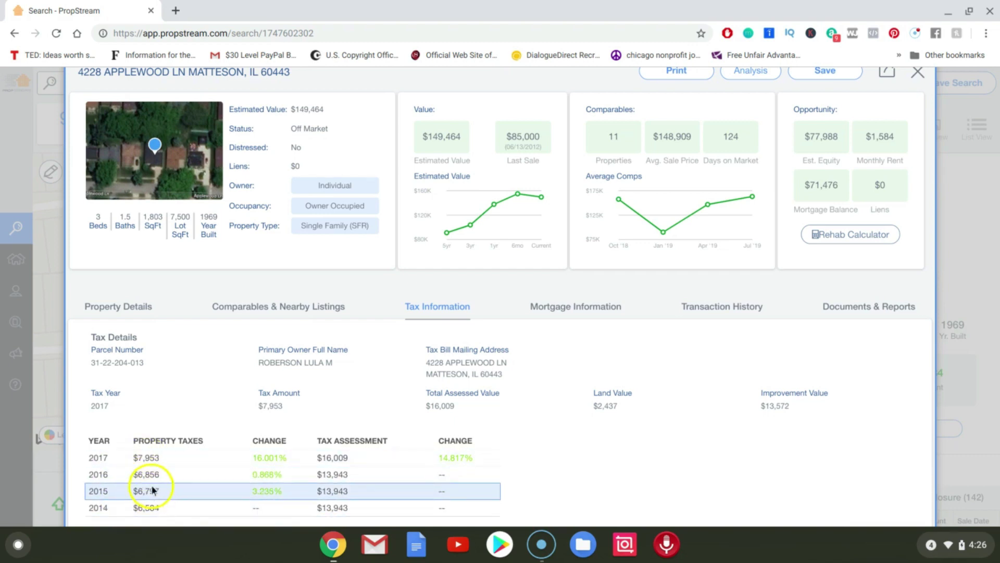
pyautogui.click(544, 314)
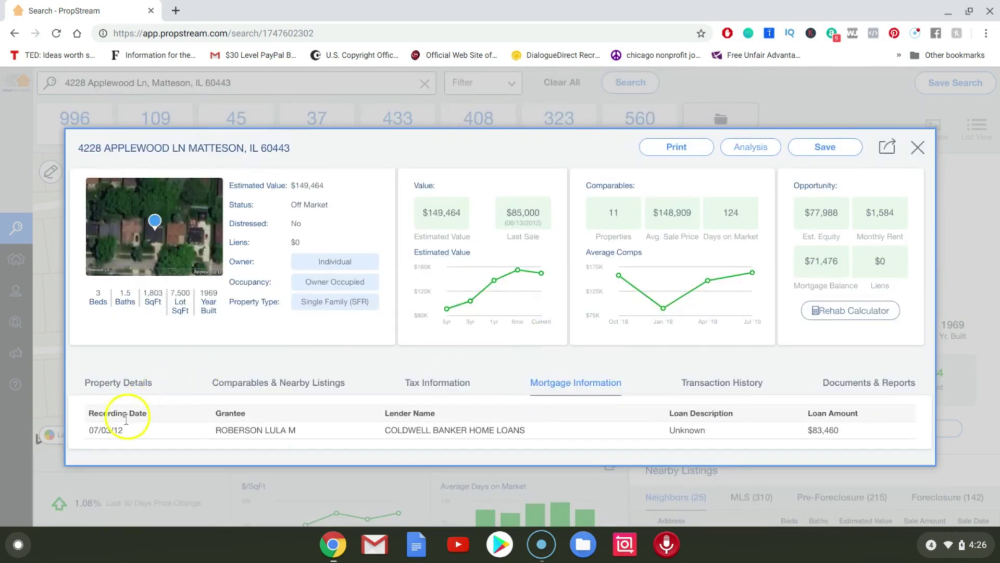
pyautogui.click(424, 390)
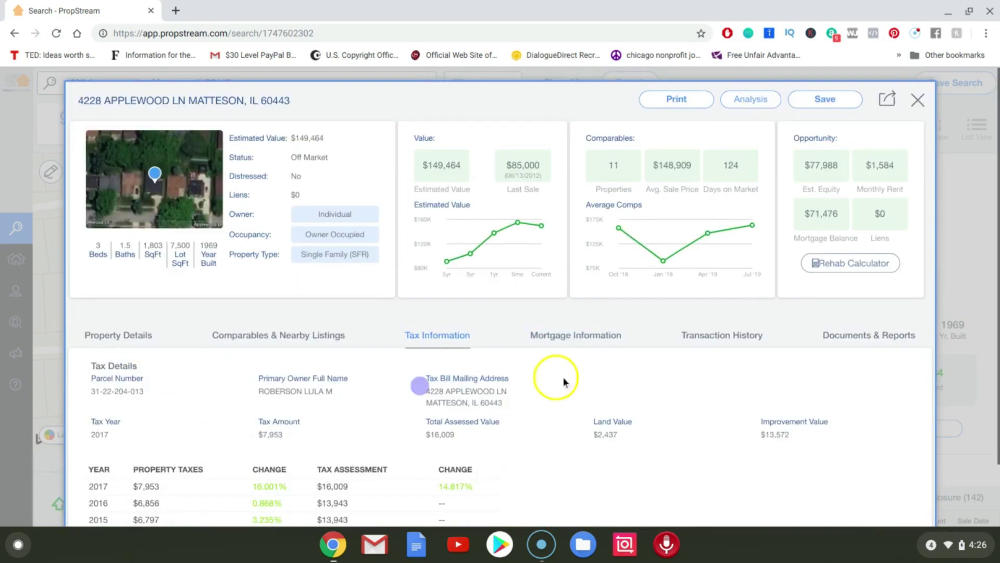
pyautogui.click(553, 342)
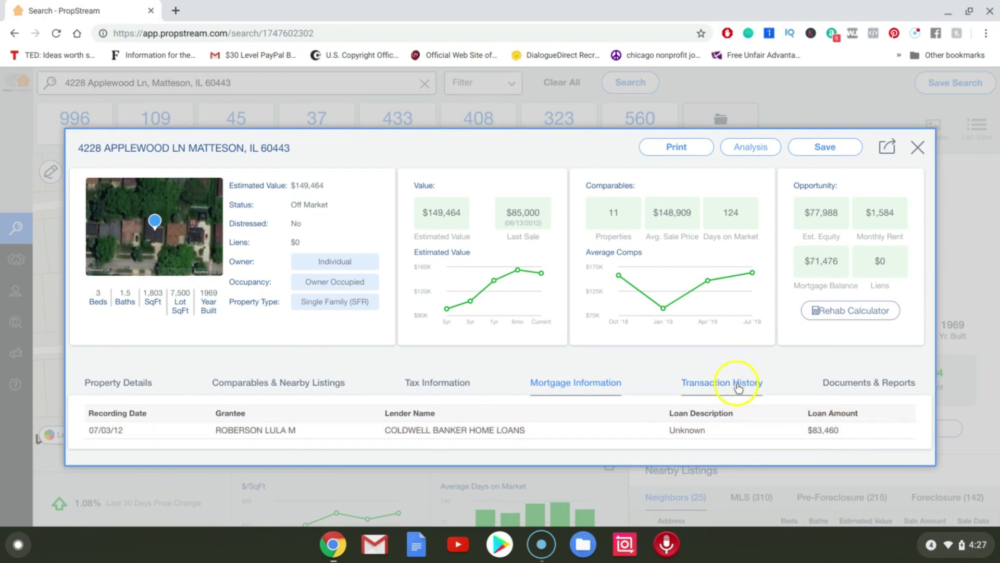
# Recheck property details and mortgage records, then view transaction history and Documents & Reports.
pyautogui.click(138, 387)
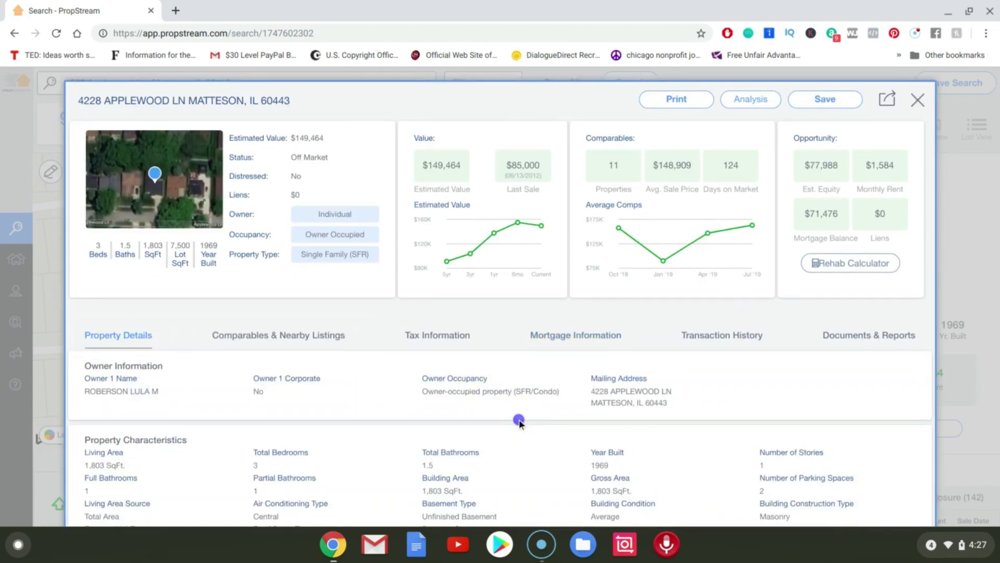
pyautogui.scroll(-10, 519, 422)
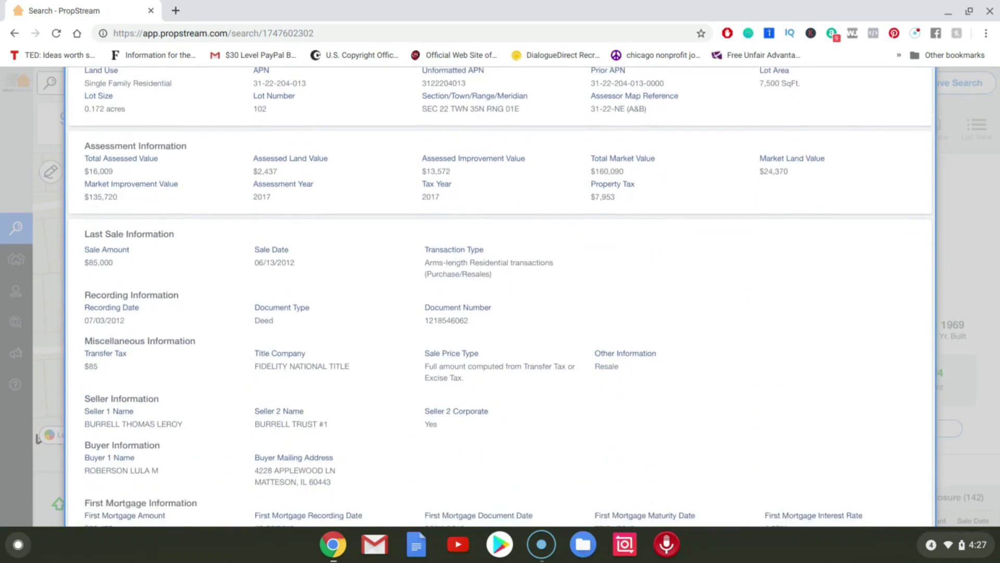
pyautogui.scroll(-3, 500, 297)
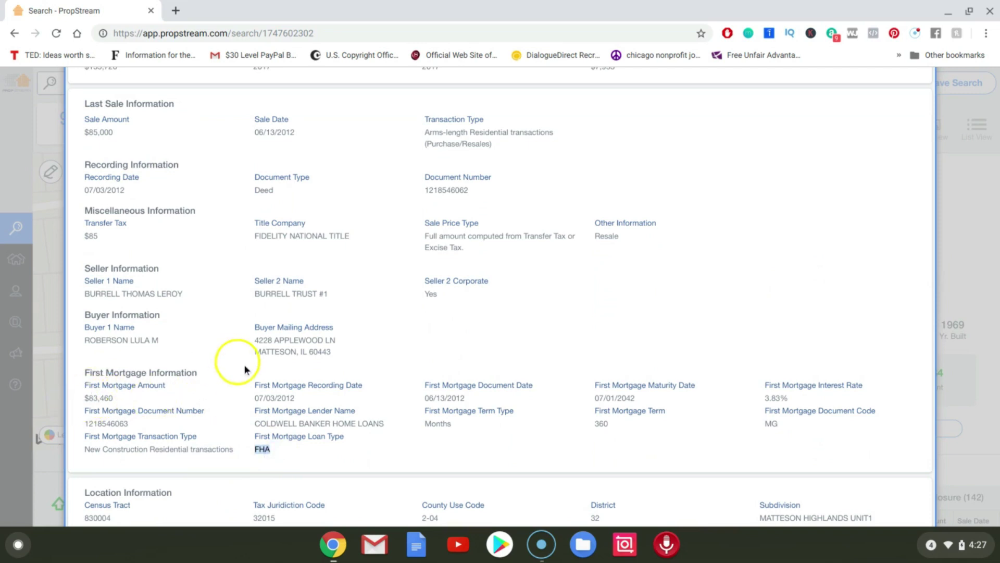
pyautogui.click(745, 358)
pyautogui.scroll(13, 746, 358)
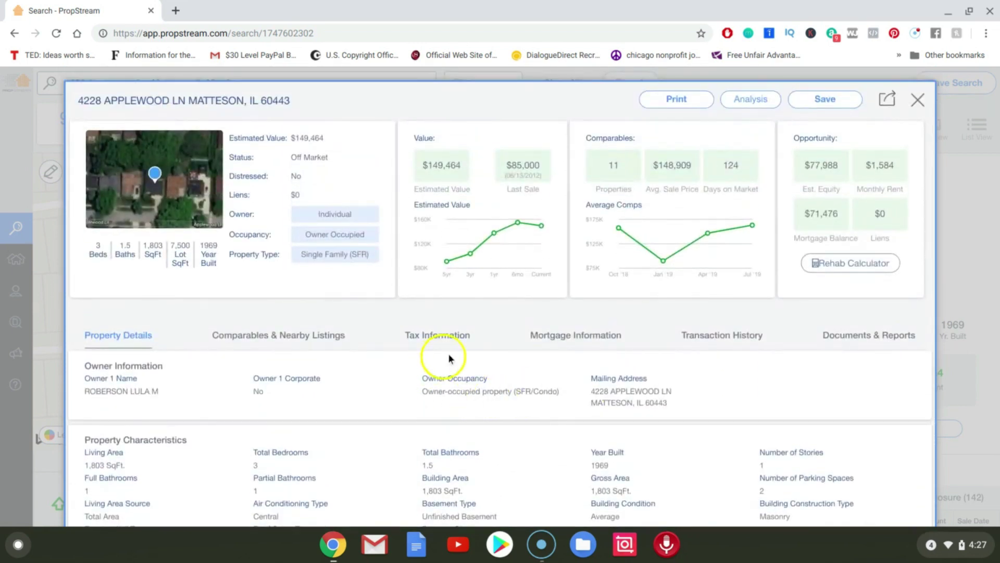
pyautogui.click(619, 349)
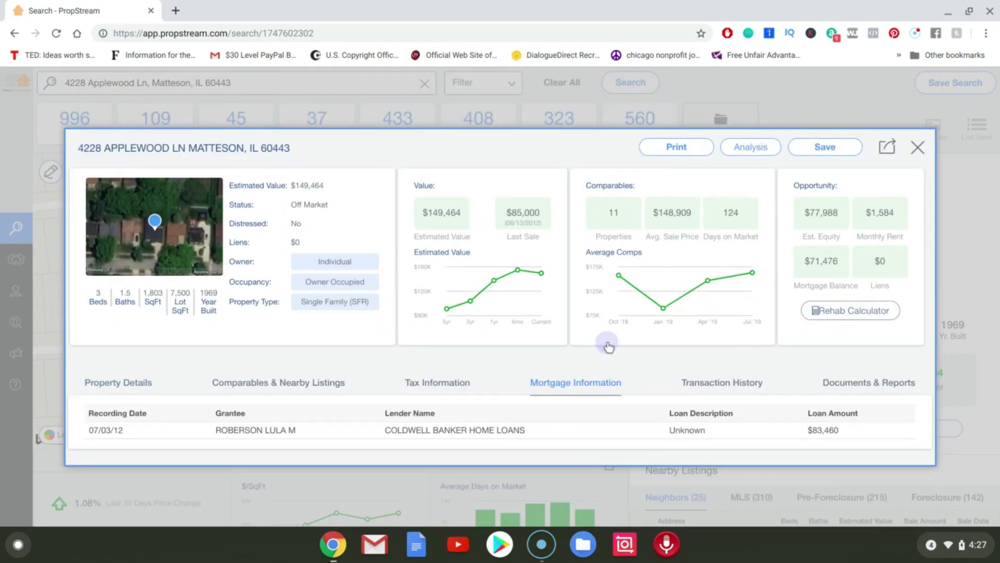
pyautogui.click(723, 385)
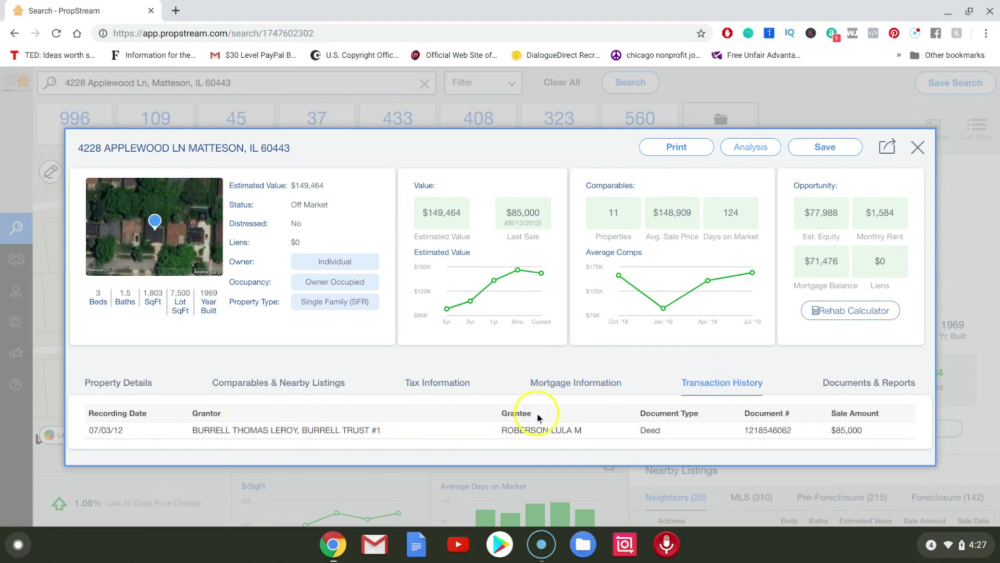
pyautogui.click(832, 383)
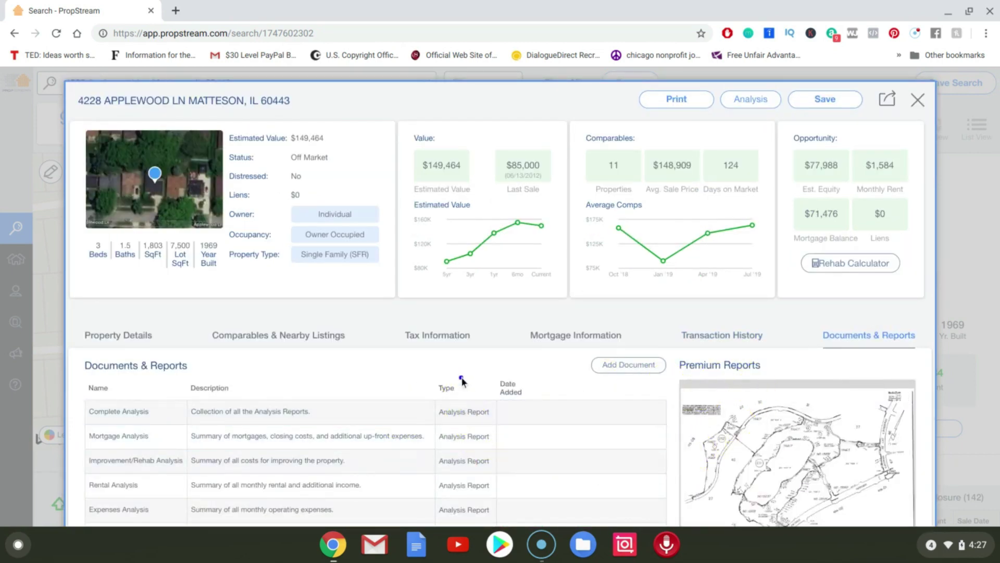
pyautogui.scroll(-3, 462, 381)
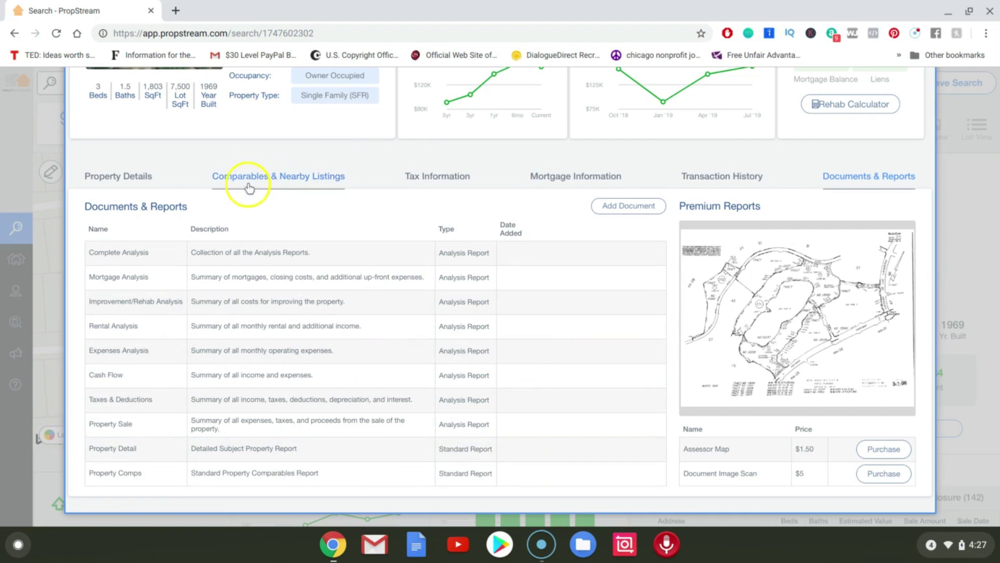
# On Comparables, set the sale date range start to Jan 24, 2019.
pyautogui.click(321, 186)
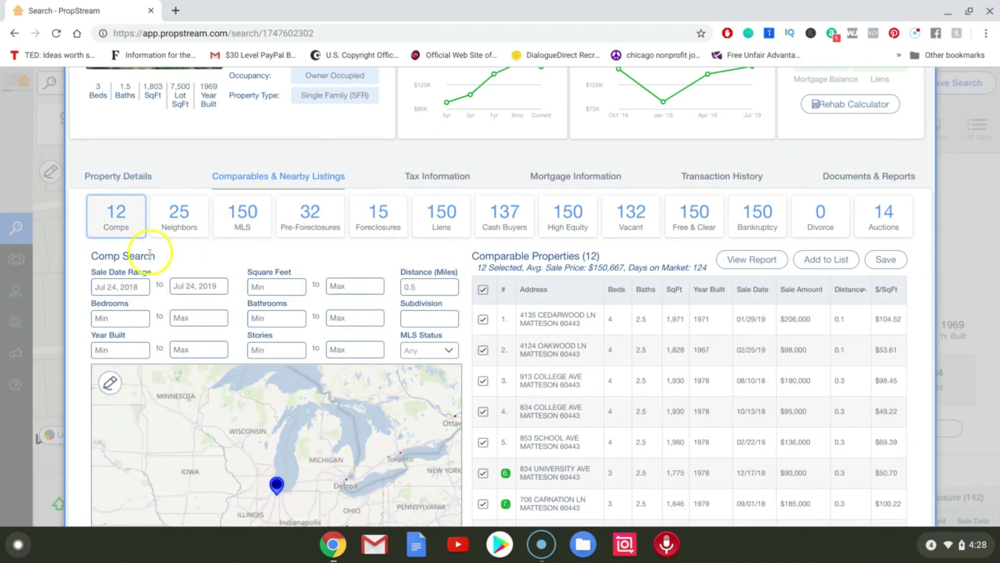
pyautogui.click(131, 286)
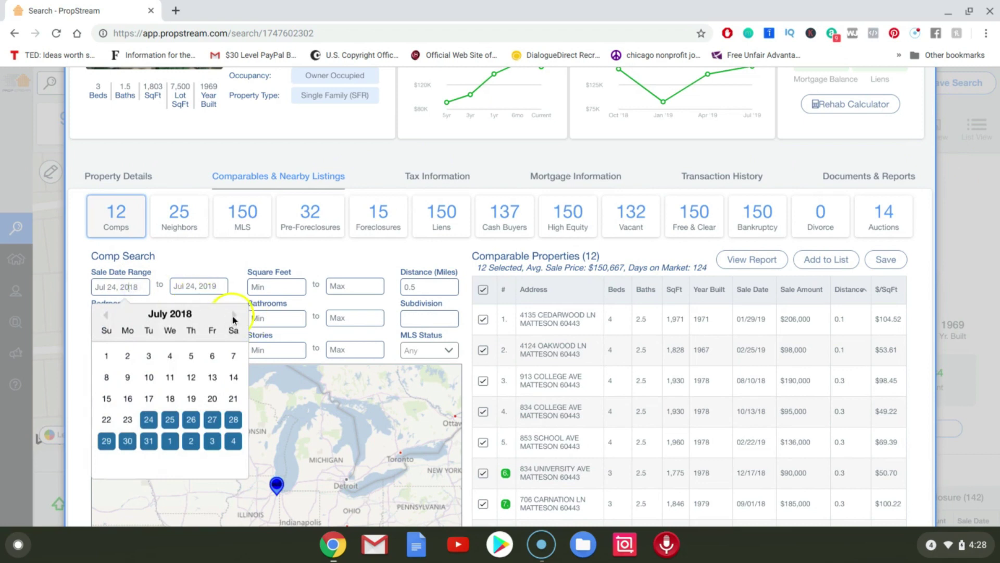
pyautogui.moveTo(981, 547)
pyautogui.click(234, 315)
pyautogui.click(234, 315)
pyautogui.click(234, 315)
pyautogui.click(234, 314)
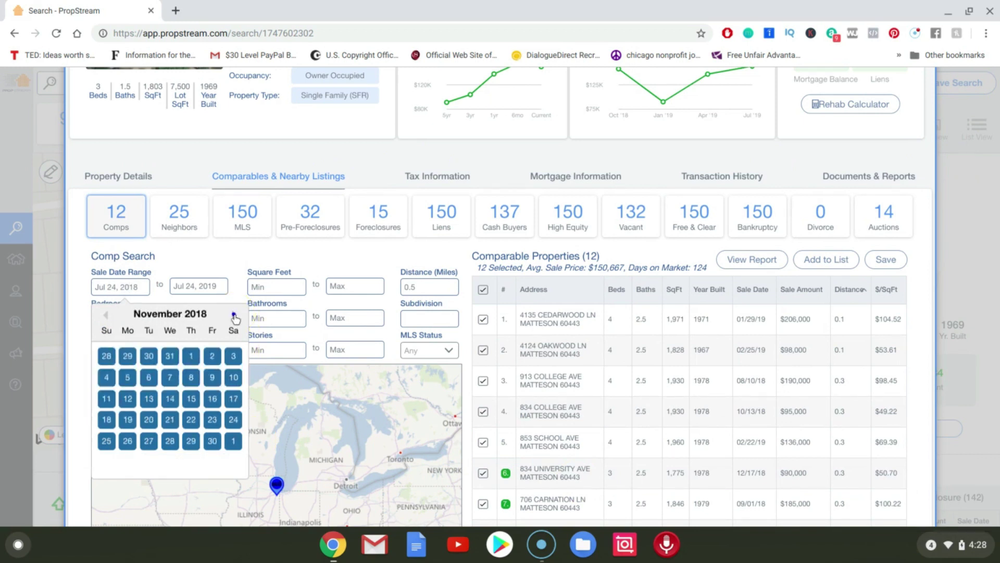
pyautogui.click(234, 314)
pyautogui.click(234, 314)
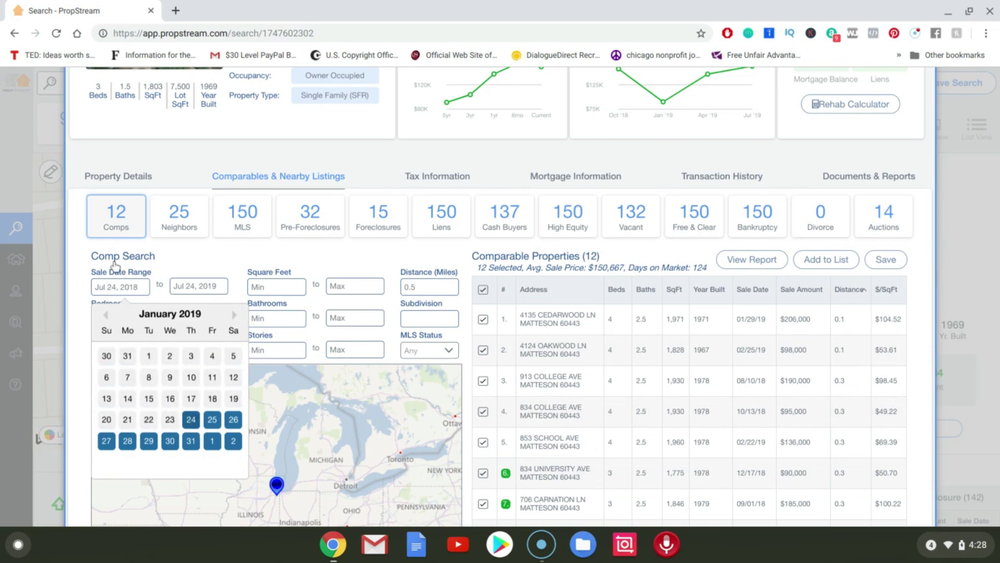
pyautogui.click(115, 266)
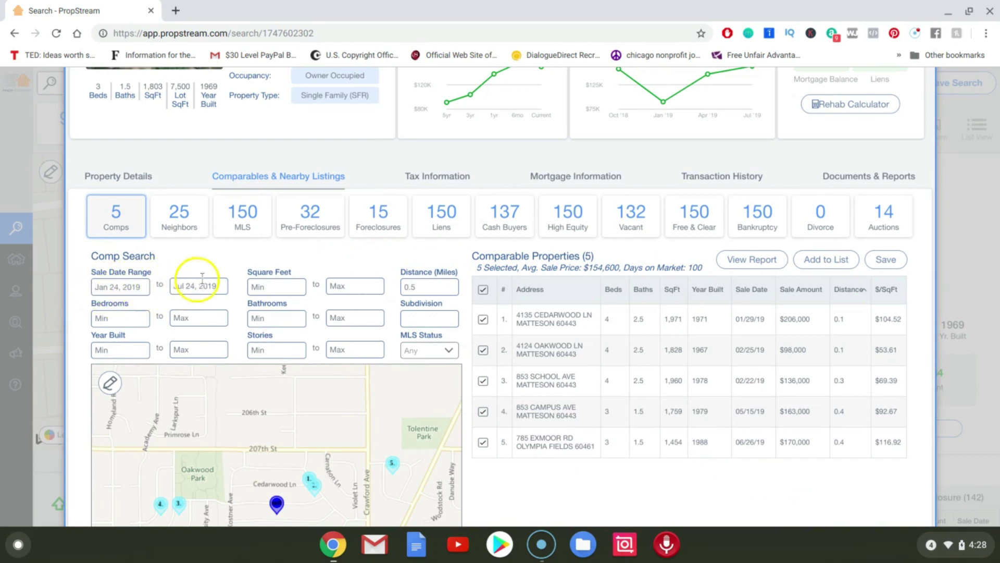
# Set MLS Status to Sold and confirm the Jan 24, 2019 start date, leaving 4 comps.
pyautogui.click(417, 349)
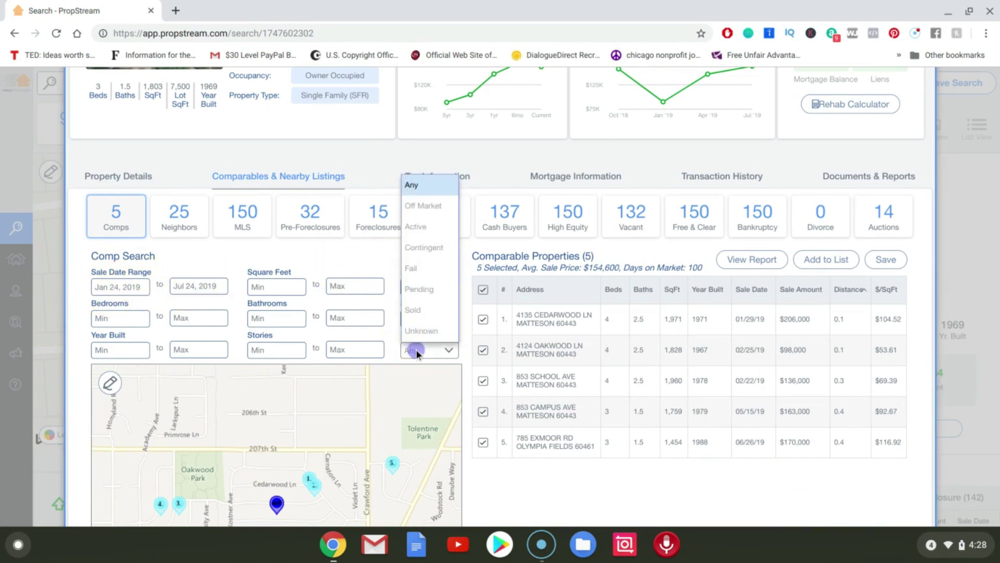
pyautogui.click(421, 310)
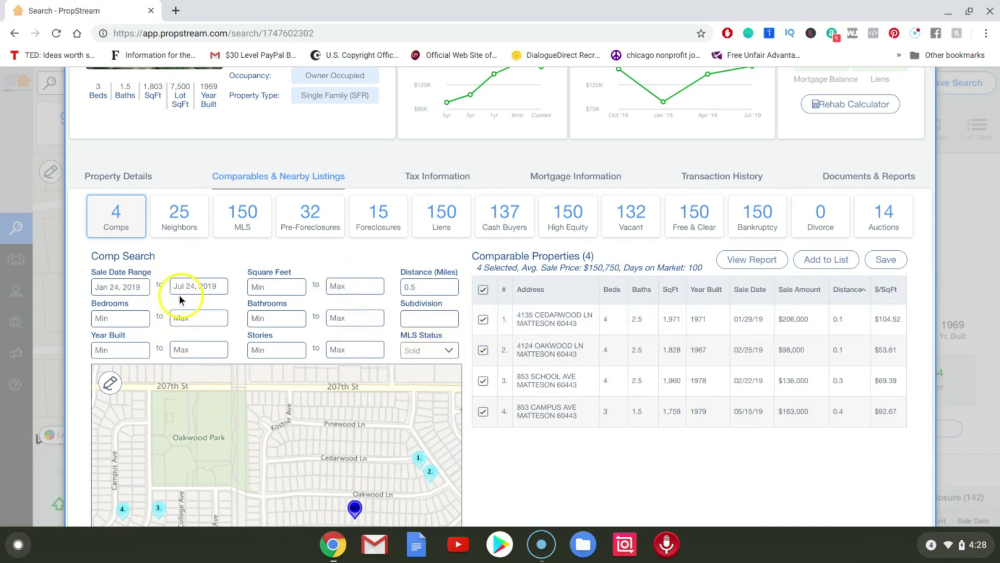
pyautogui.click(141, 288)
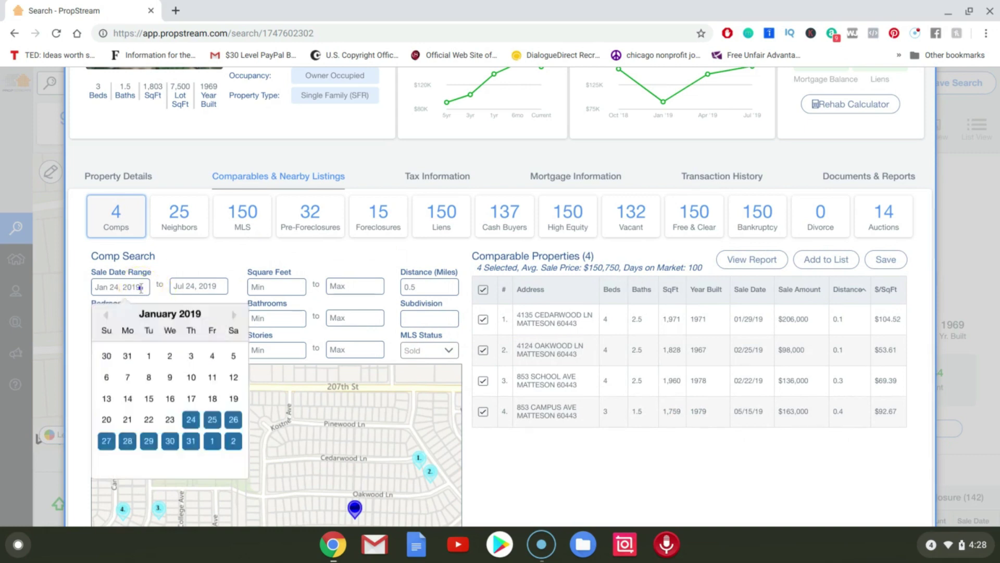
pyautogui.click(234, 317)
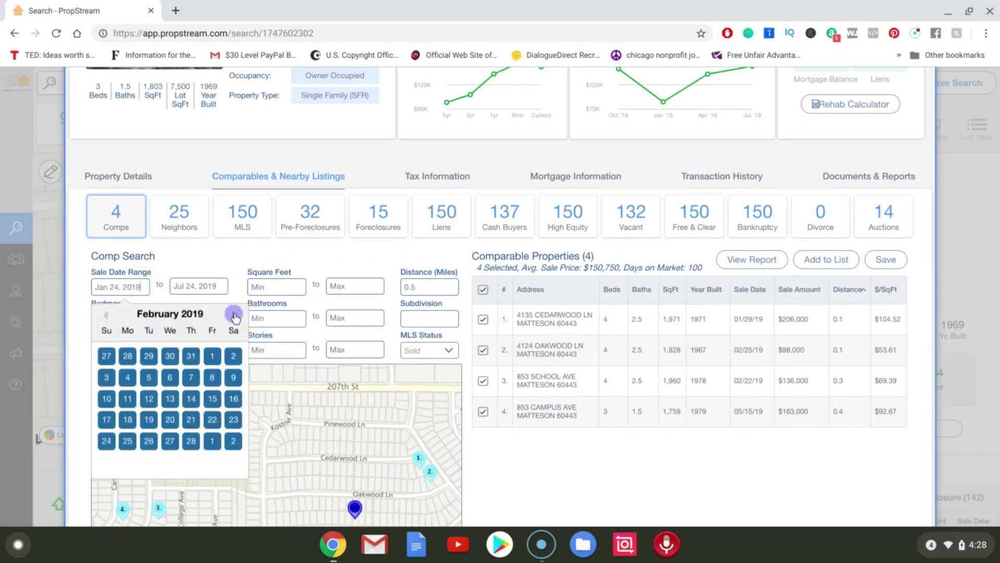
pyautogui.click(106, 315)
pyautogui.click(234, 270)
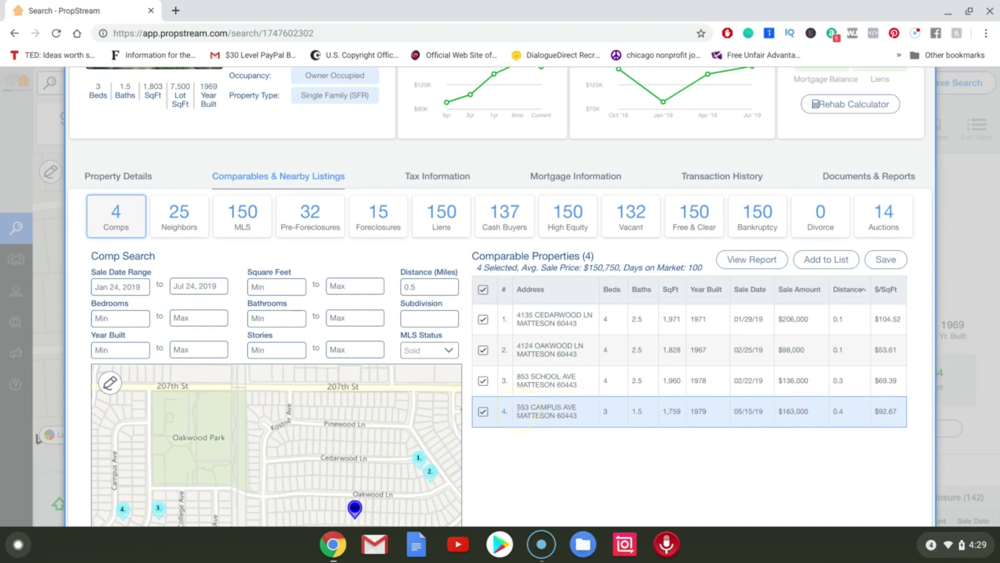
pyautogui.moveTo(519, 408); pyautogui.dragTo(576, 417)
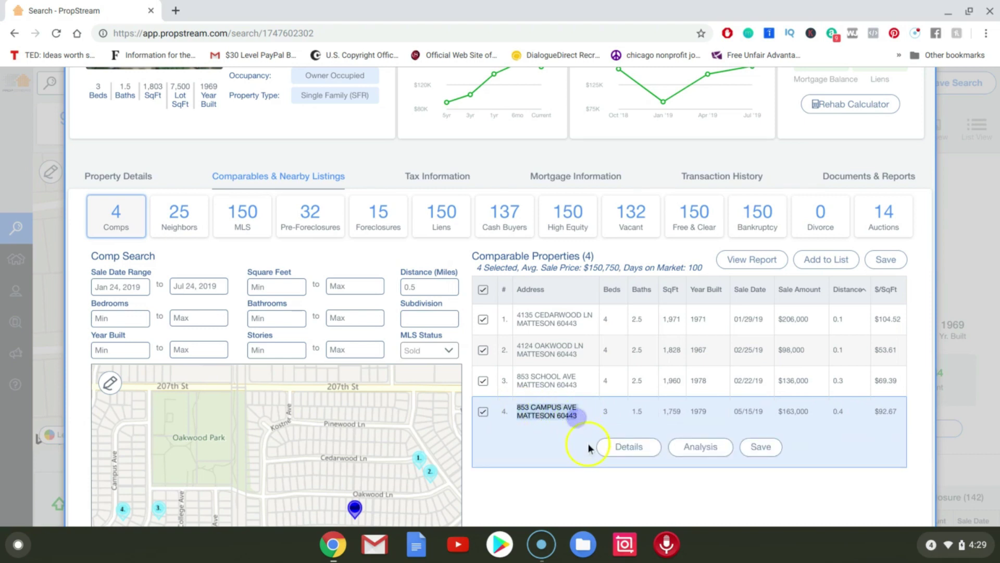
pyautogui.click(585, 464)
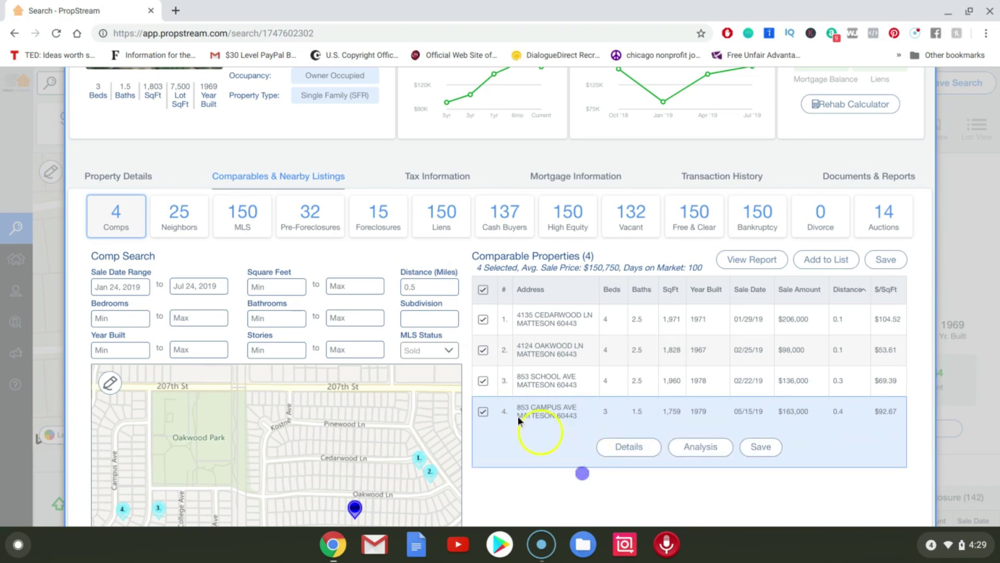
pyautogui.click(483, 412)
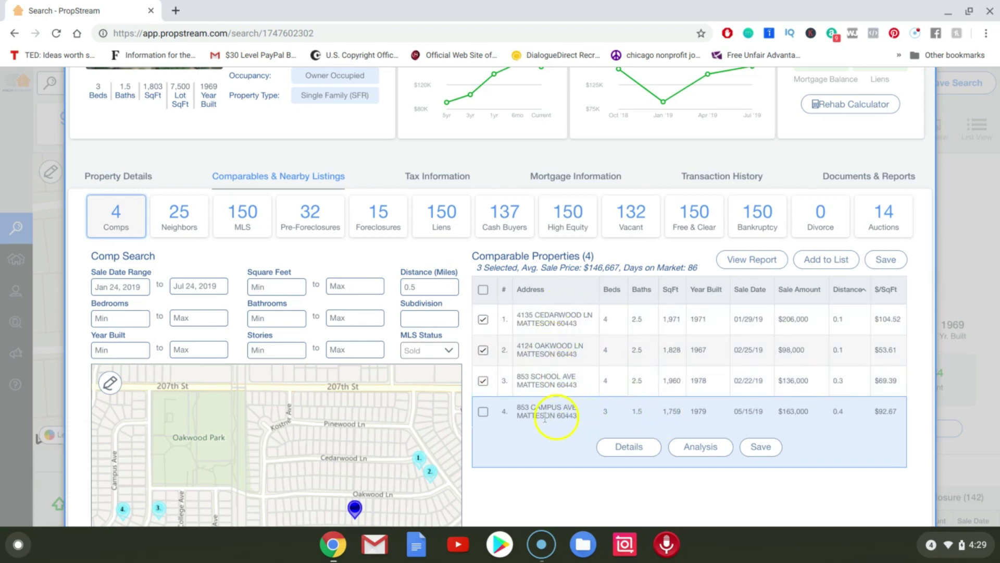
pyautogui.click(482, 413)
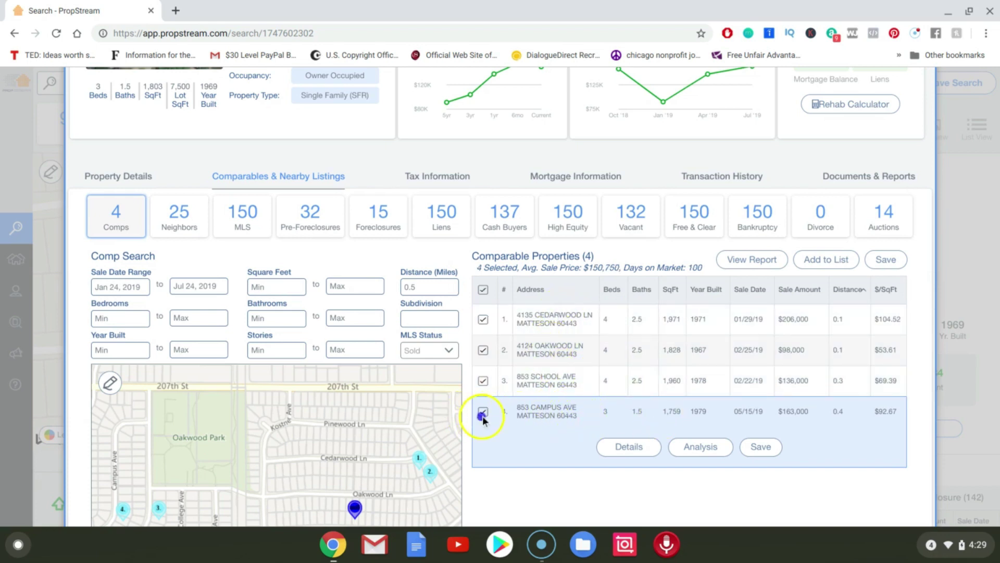
pyautogui.click(505, 472)
pyautogui.scroll(-3, 933, 249)
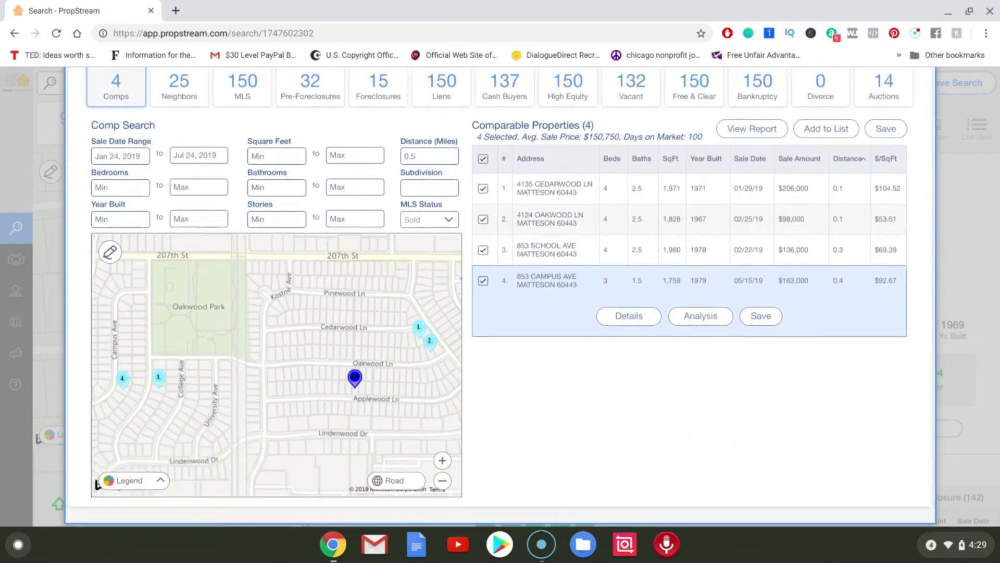
pyautogui.scroll(2, 813, 180)
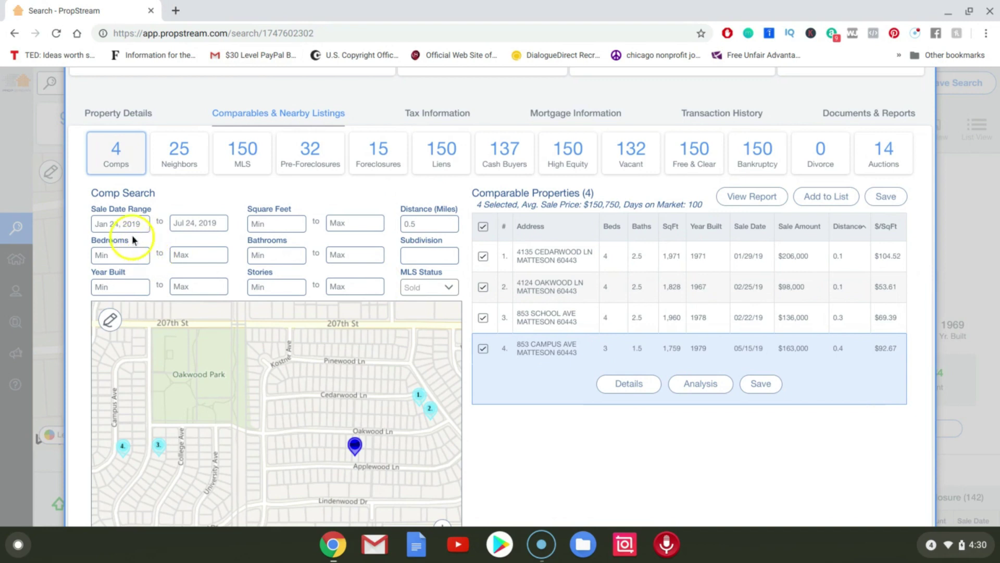
# Move the sale start date back to Jul 24, 2018, yielding 6 sold comps.
pyautogui.click(117, 223)
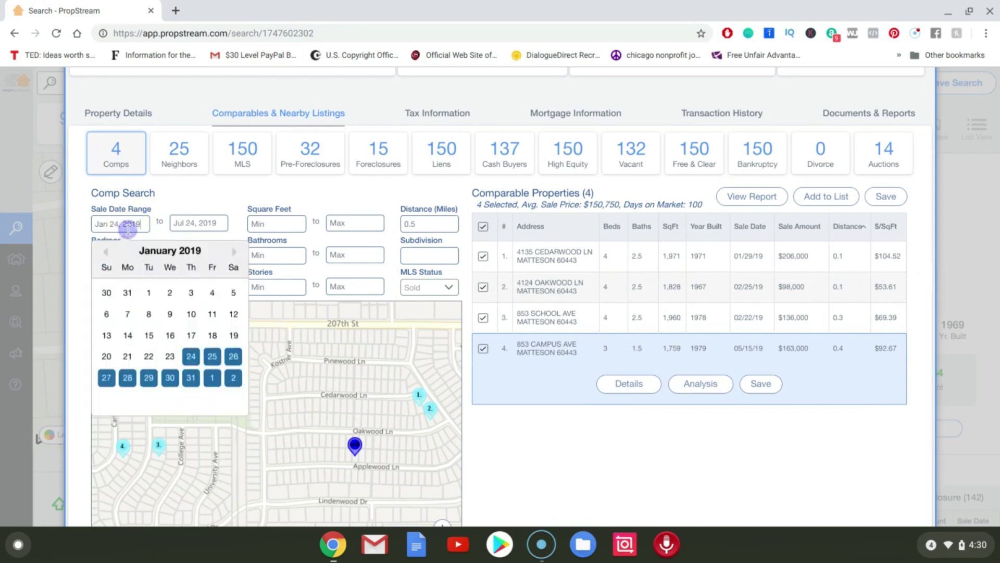
pyautogui.click(104, 253)
pyautogui.click(105, 254)
pyautogui.click(105, 254)
pyautogui.click(105, 254)
pyautogui.click(105, 254)
pyautogui.click(105, 254)
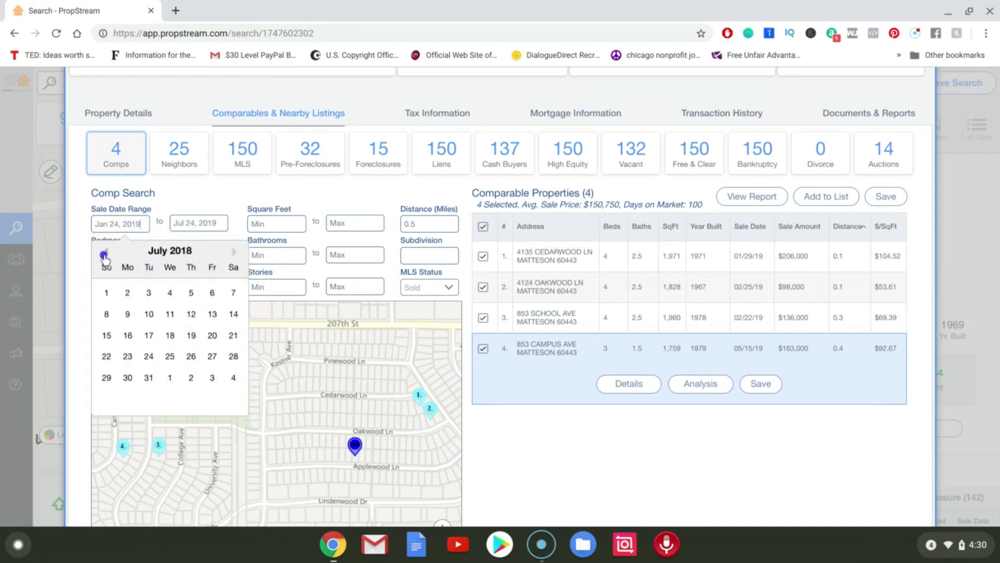
pyautogui.click(149, 356)
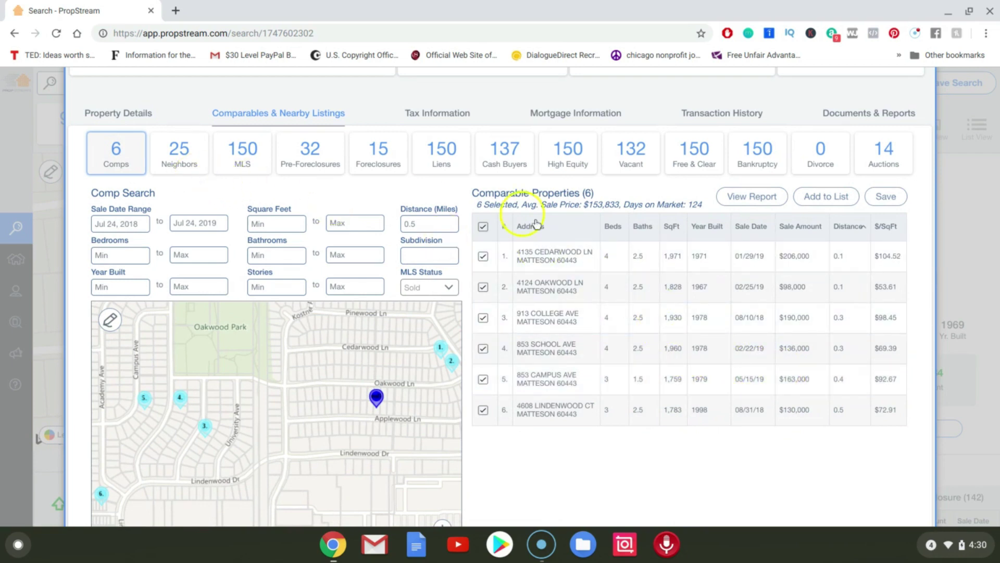
# Change MLS Status from Sold to Any, giving 12 comps averaging $150,667.
pyautogui.click(419, 289)
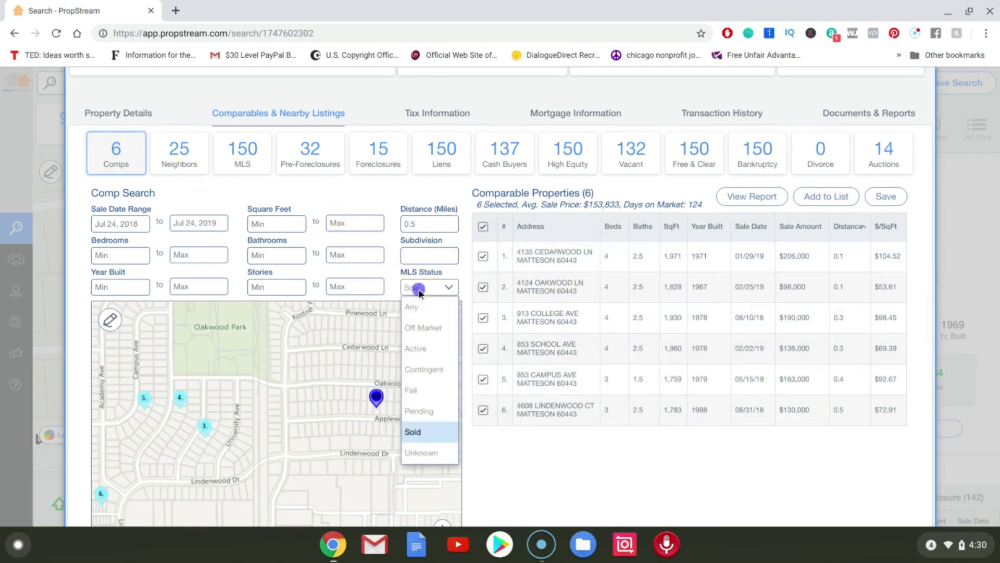
pyautogui.click(419, 308)
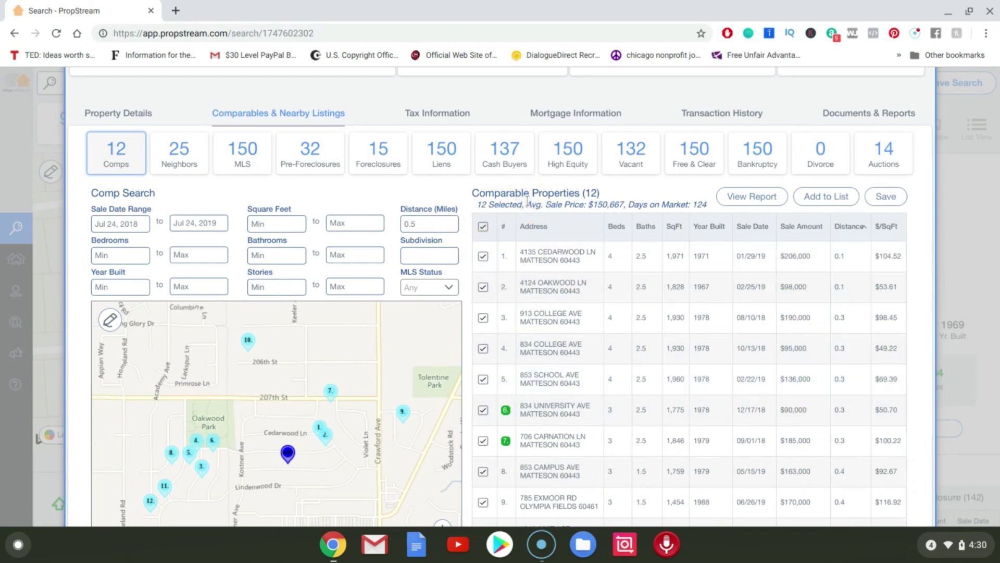
pyautogui.scroll(1, 527, 201)
pyautogui.scroll(4, 500, 296)
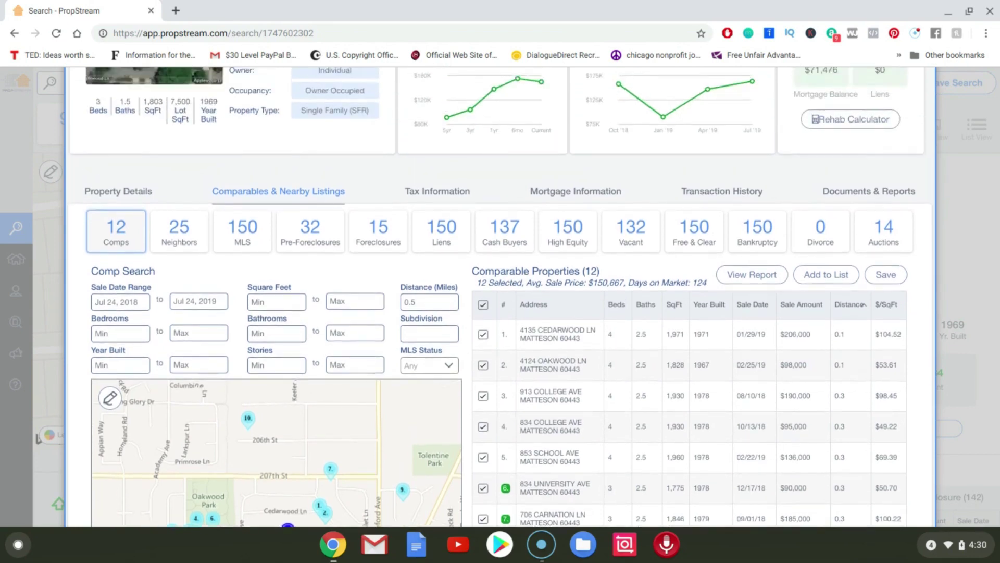
pyautogui.scroll(3, 500, 296)
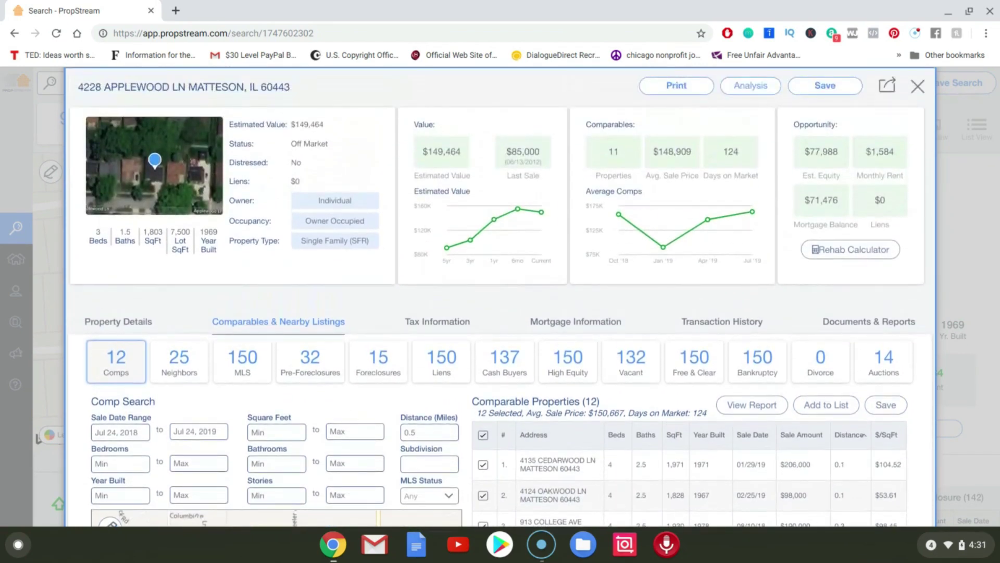
pyautogui.scroll(-1, 500, 296)
pyautogui.scroll(-1, 500, 296)
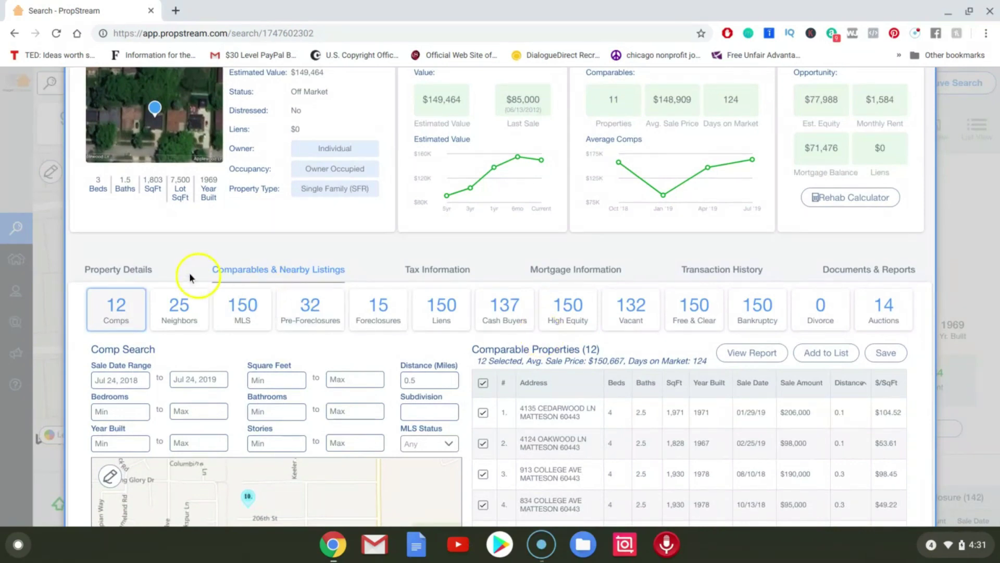
# Scroll through the owner and characteristics sections on the Property Details tab.
pyautogui.click(138, 277)
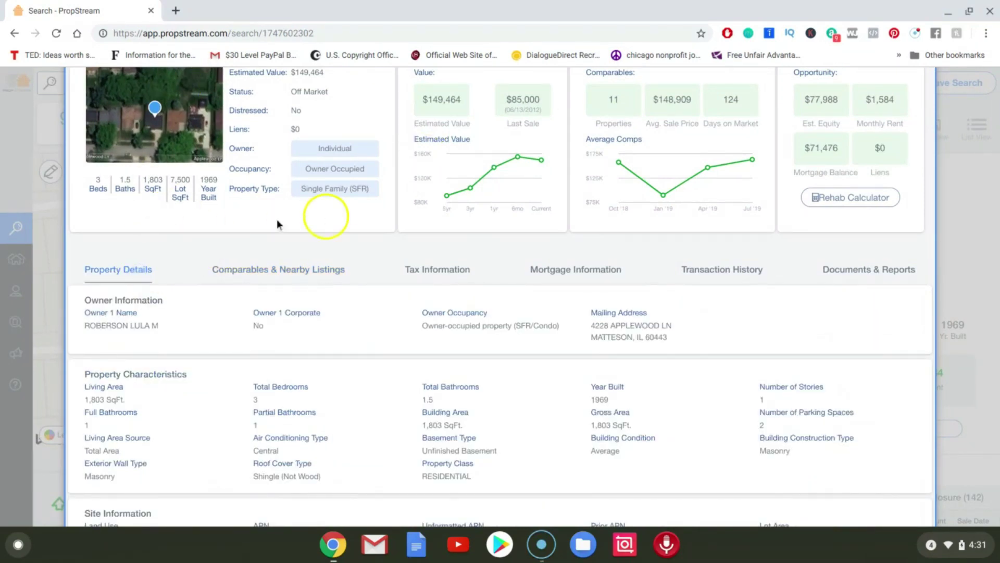
pyautogui.scroll(-6, 336, 367)
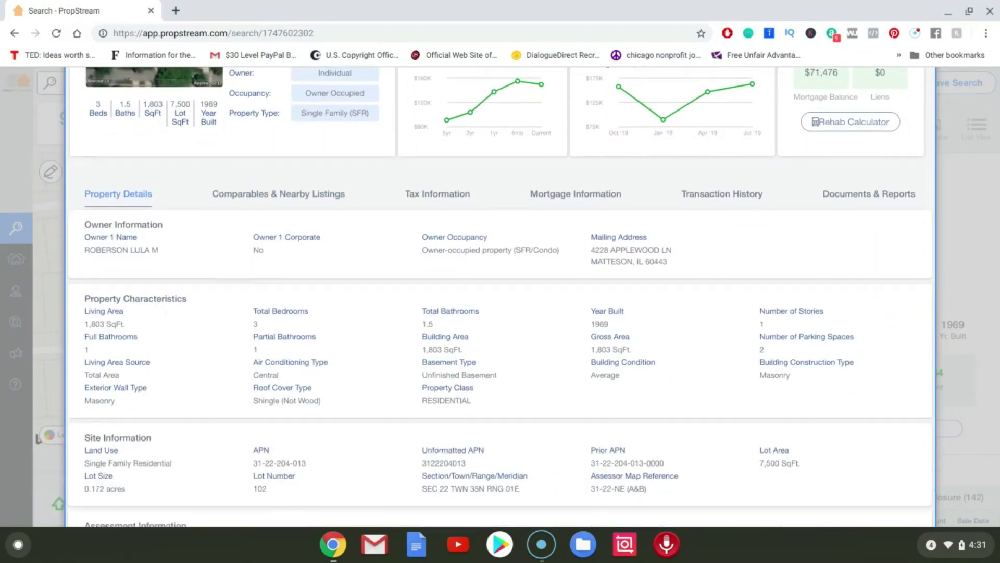
pyautogui.scroll(-3, 500, 297)
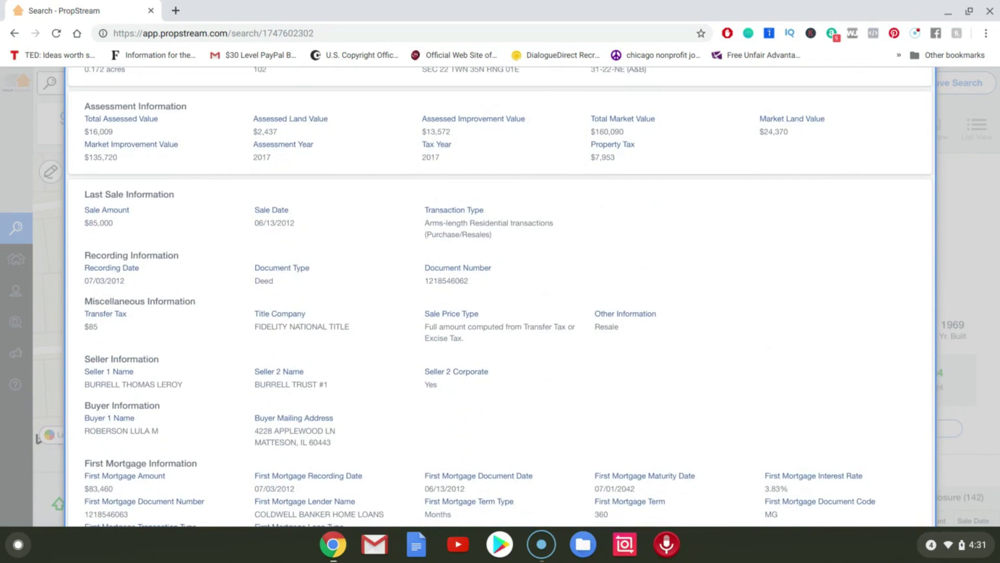
pyautogui.scroll(8, 131, 317)
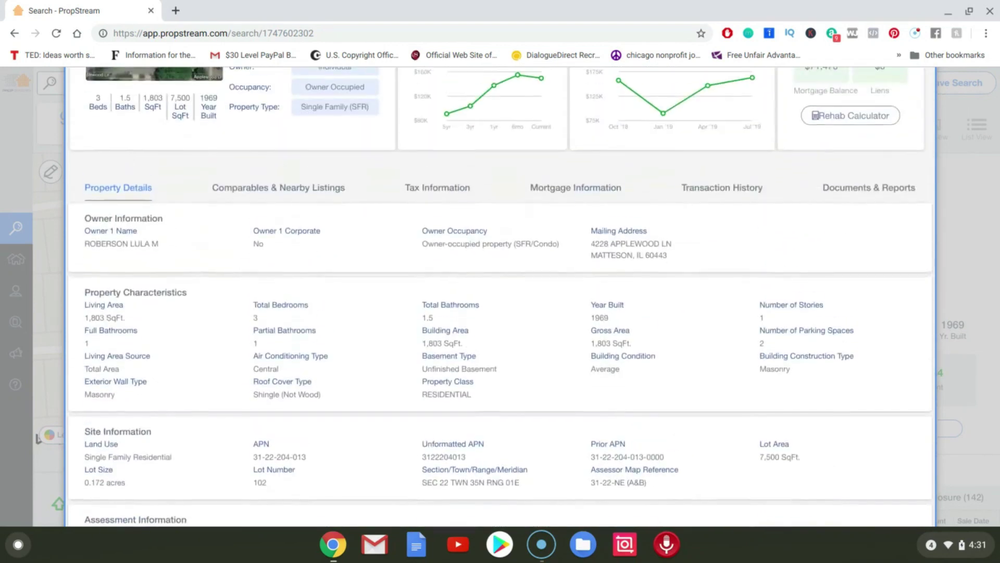
pyautogui.click(291, 194)
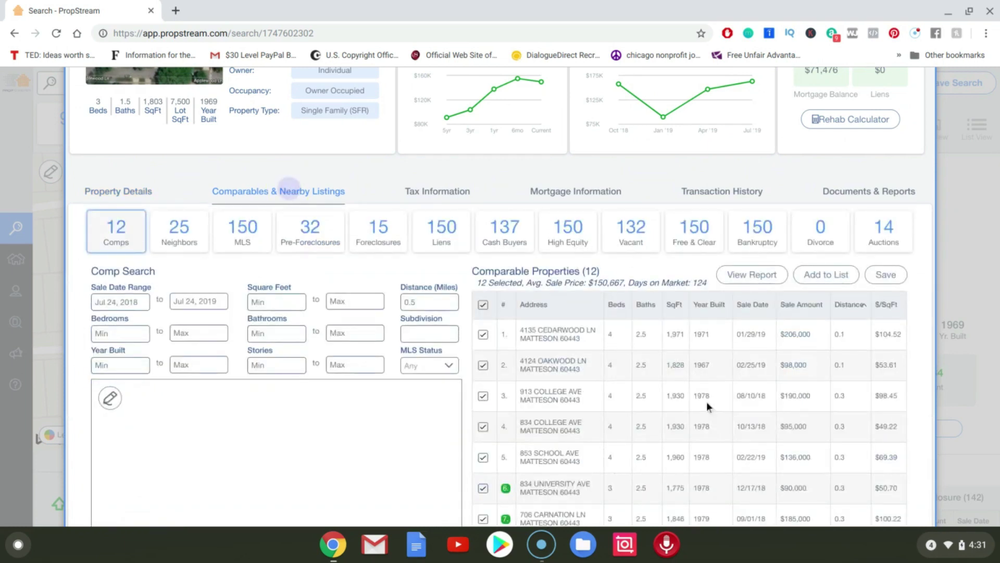
pyautogui.click(706, 401)
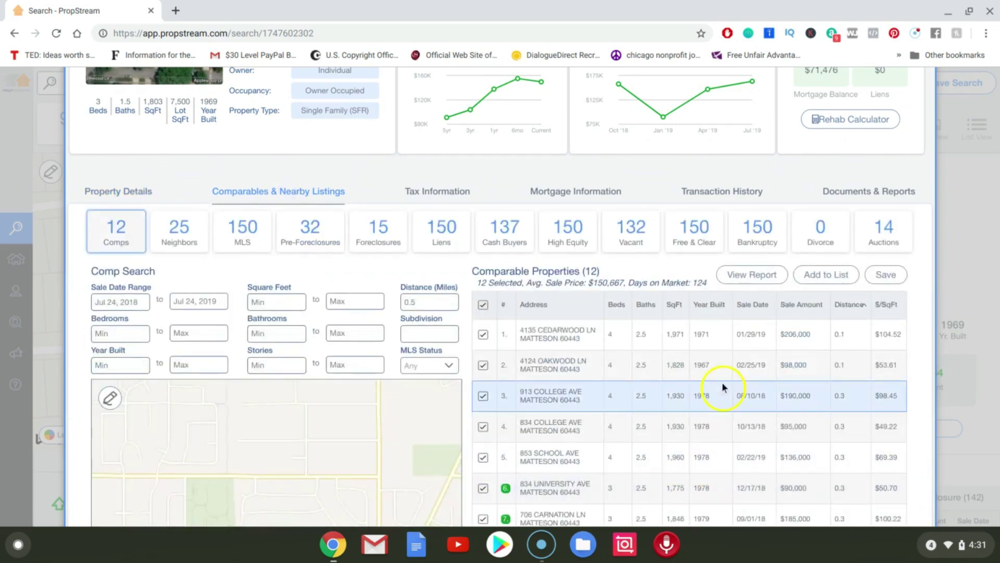
pyautogui.click(711, 364)
pyautogui.click(681, 338)
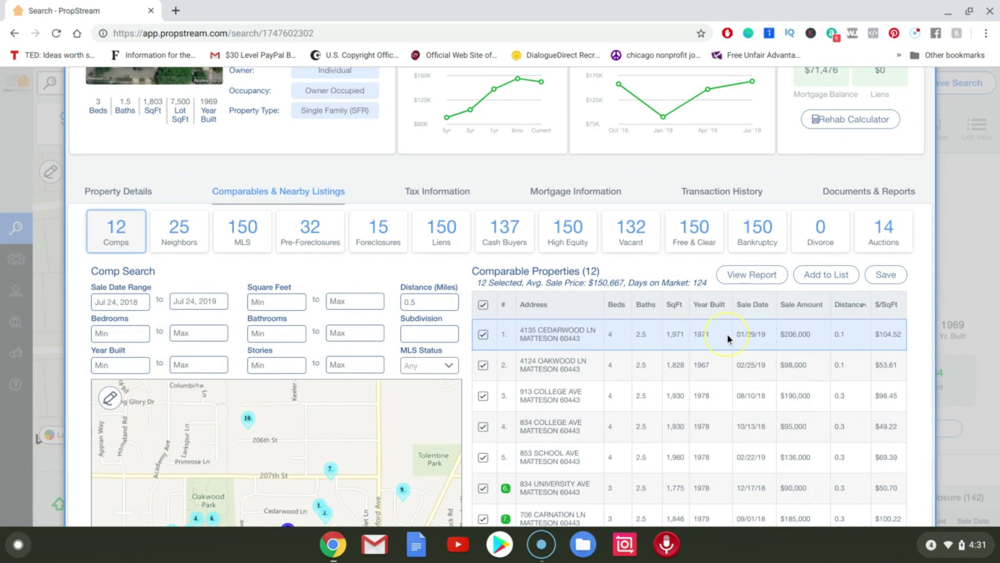
pyautogui.click(611, 301)
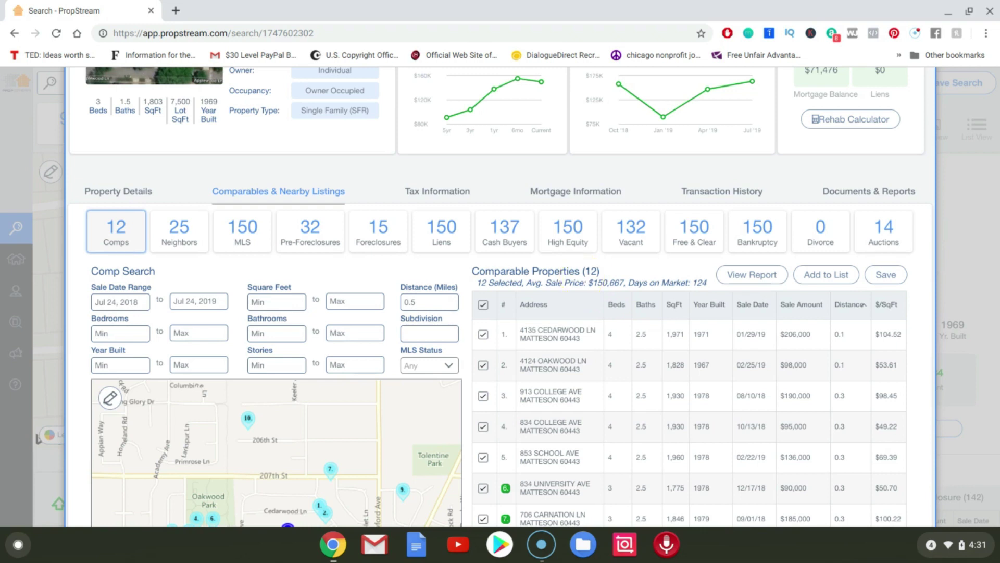
pyautogui.scroll(3, 521, 292)
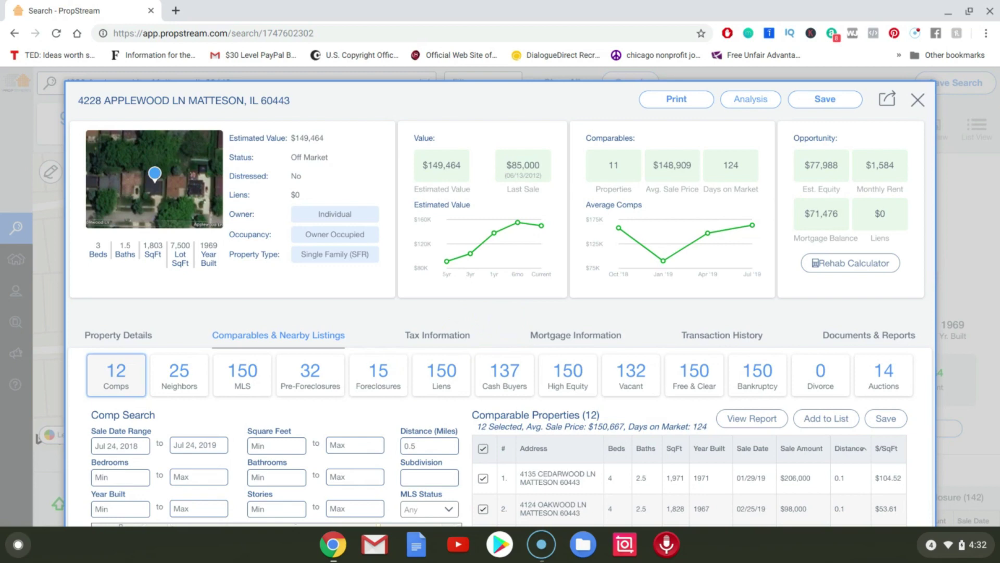
pyautogui.scroll(-5, 500, 313)
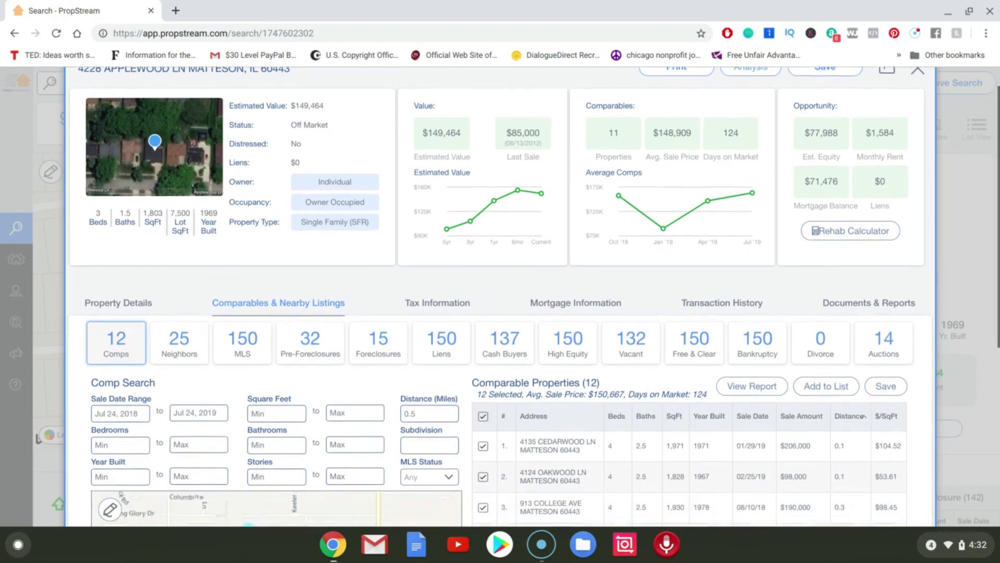
pyautogui.scroll(-1, 500, 313)
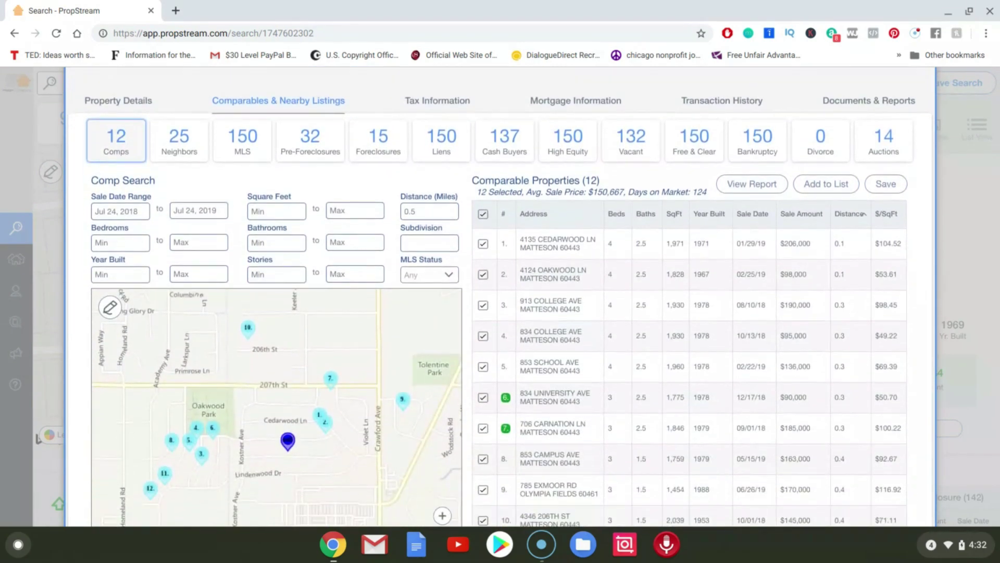
pyautogui.scroll(-3, 500, 312)
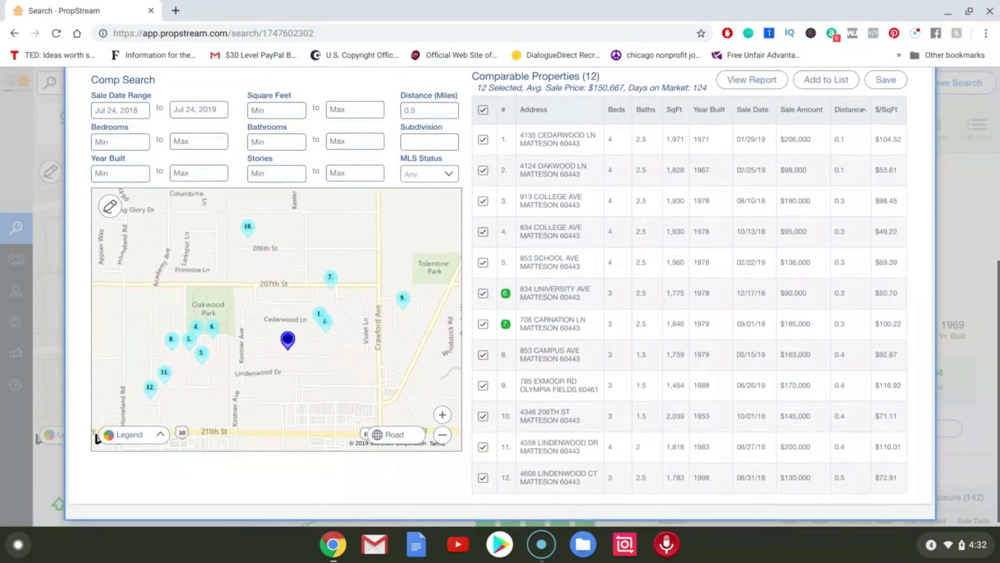
pyautogui.scroll(3, 97, 439)
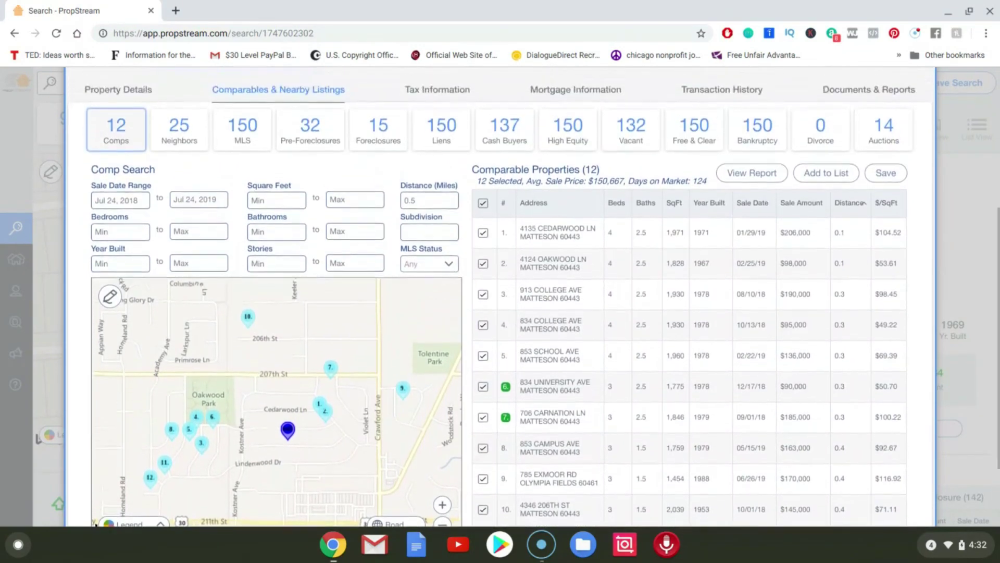
pyautogui.scroll(1, 500, 296)
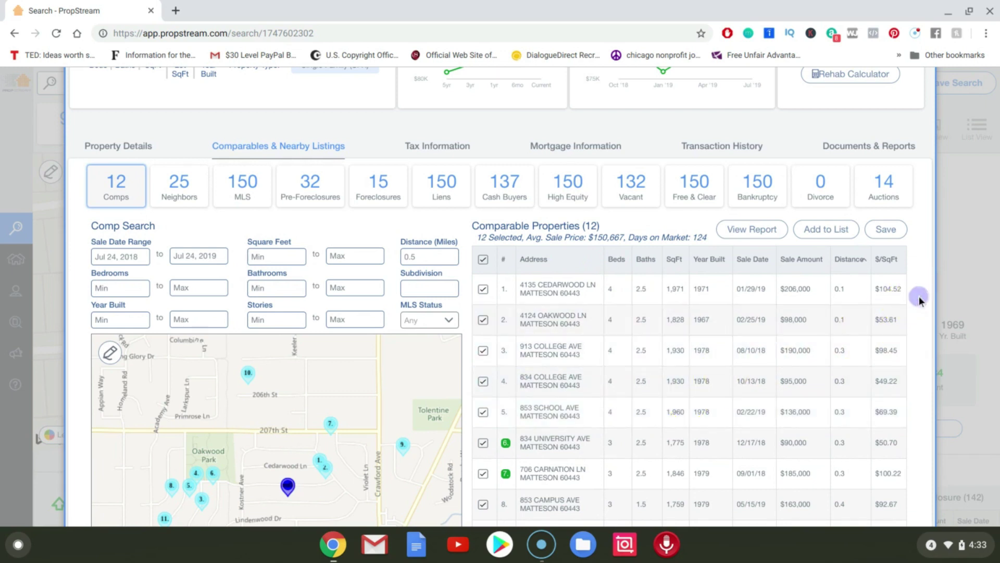
pyautogui.scroll(2, 920, 301)
pyautogui.scroll(2, 919, 301)
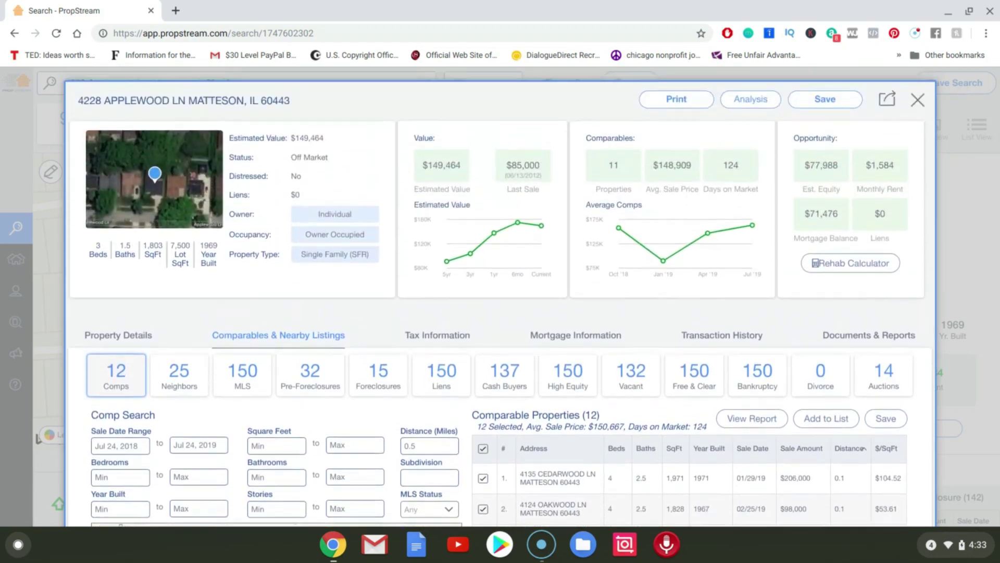
# Recheck Property Details, Transaction History and Comparables, then close the property record.
pyautogui.click(130, 336)
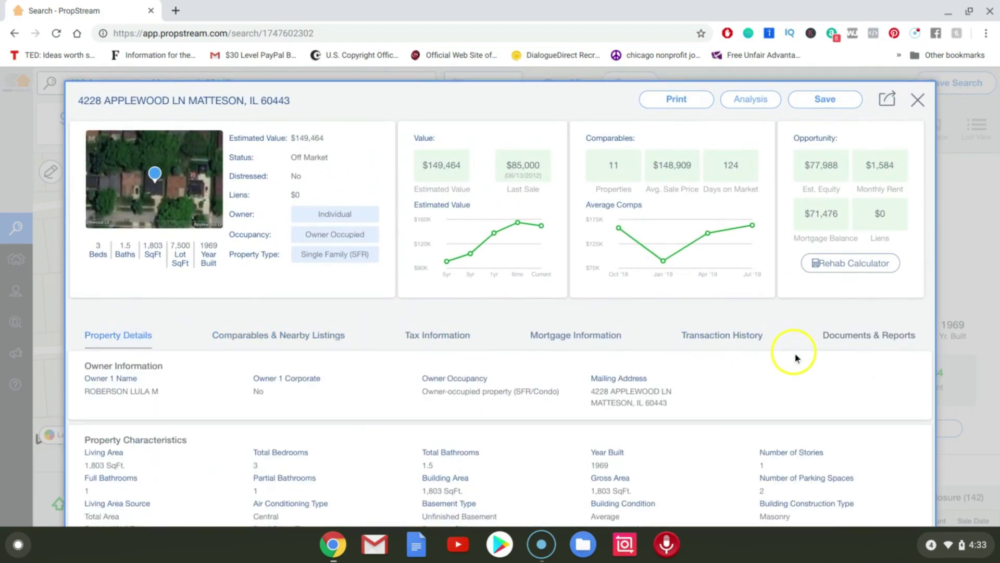
pyautogui.click(712, 344)
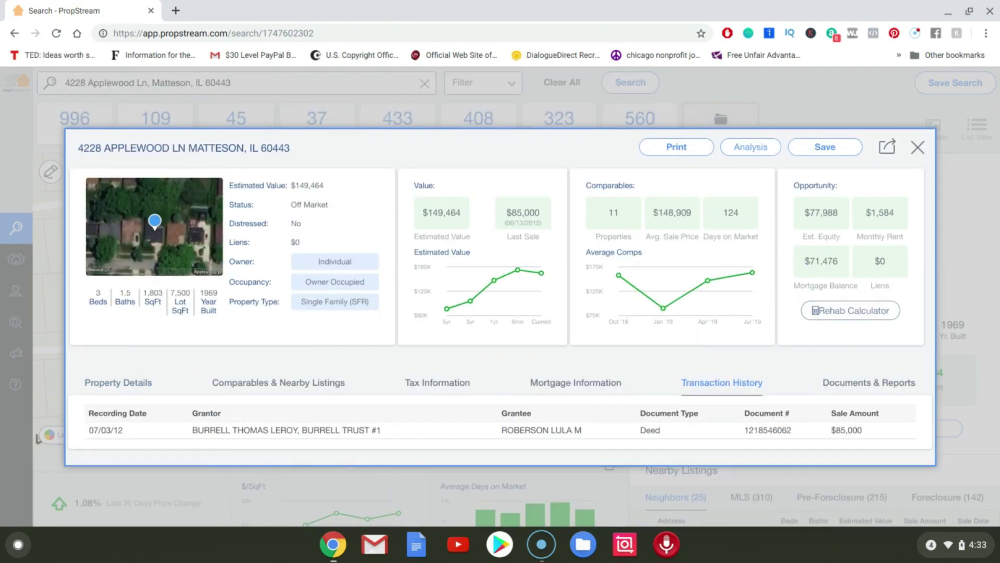
pyautogui.click(343, 328)
pyautogui.click(127, 388)
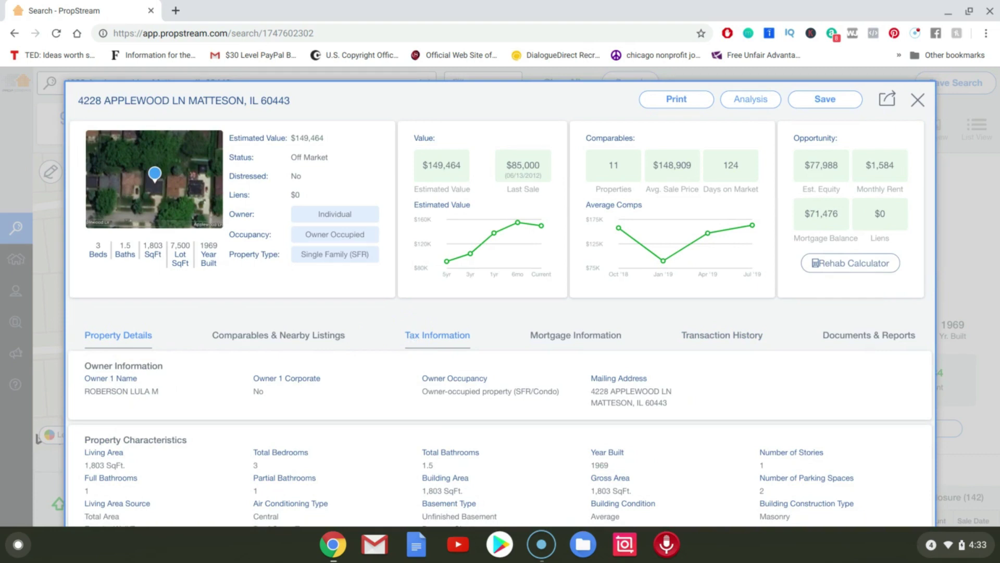
pyautogui.click(298, 347)
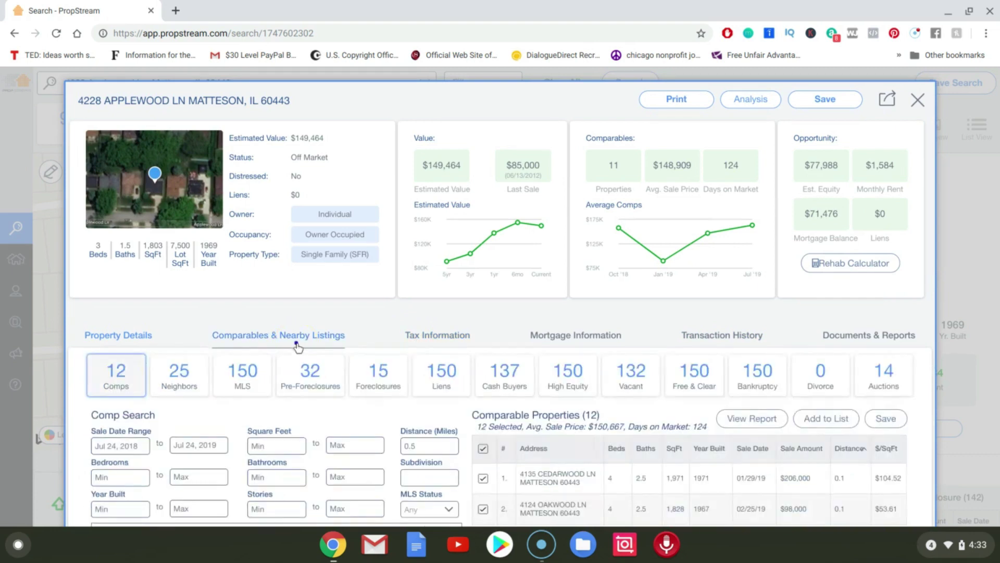
pyautogui.click(138, 338)
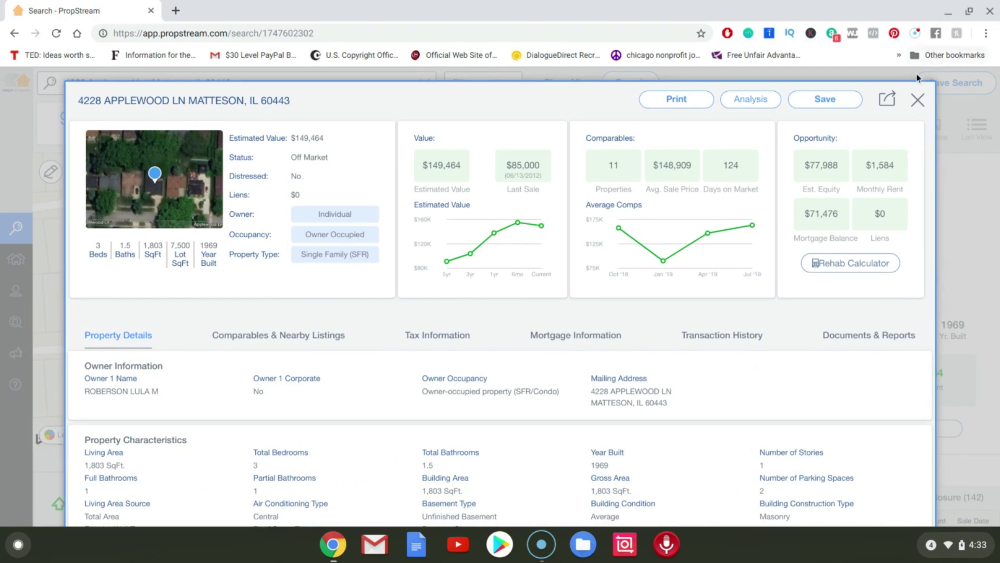
pyautogui.click(918, 100)
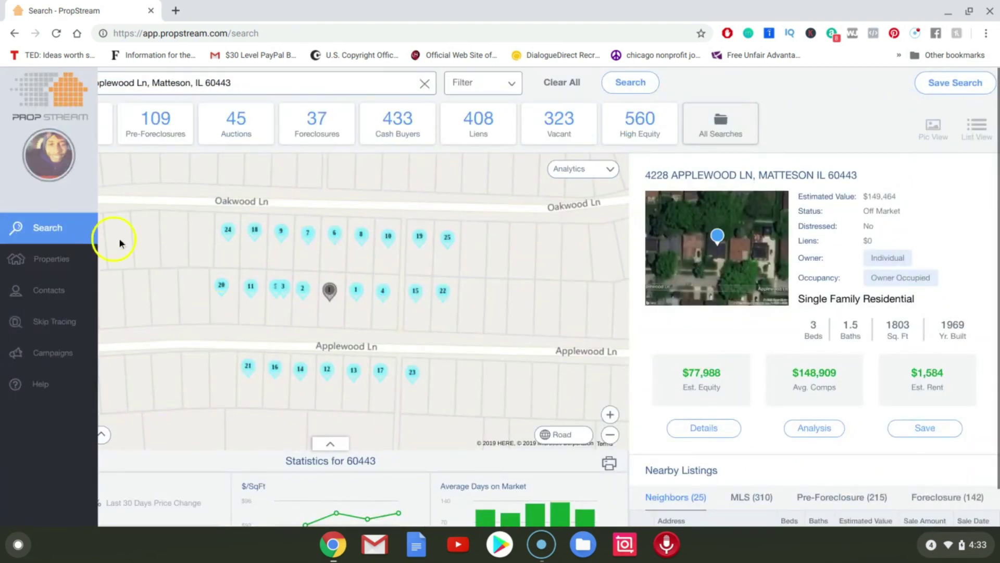
pyautogui.moveTo(29, 232)
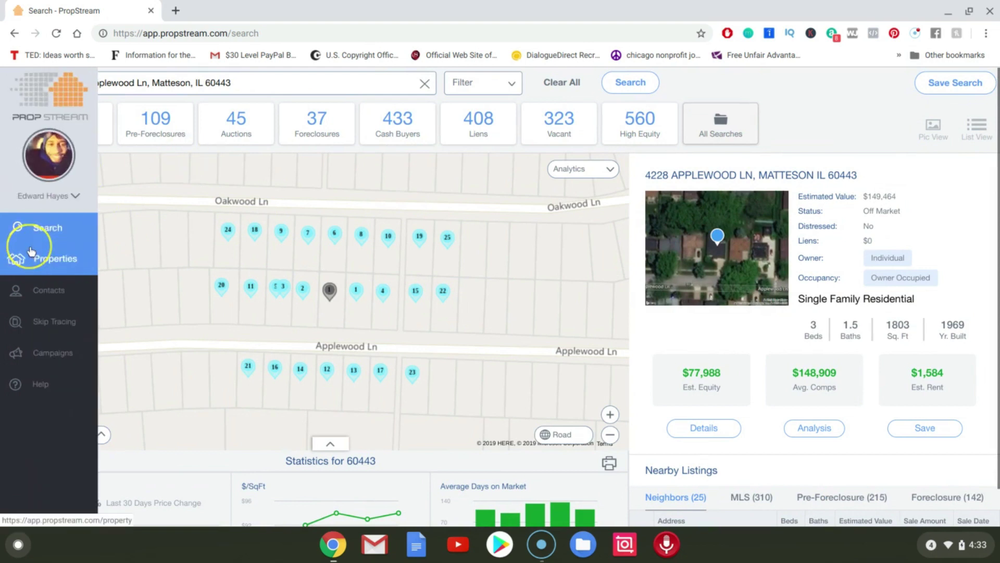